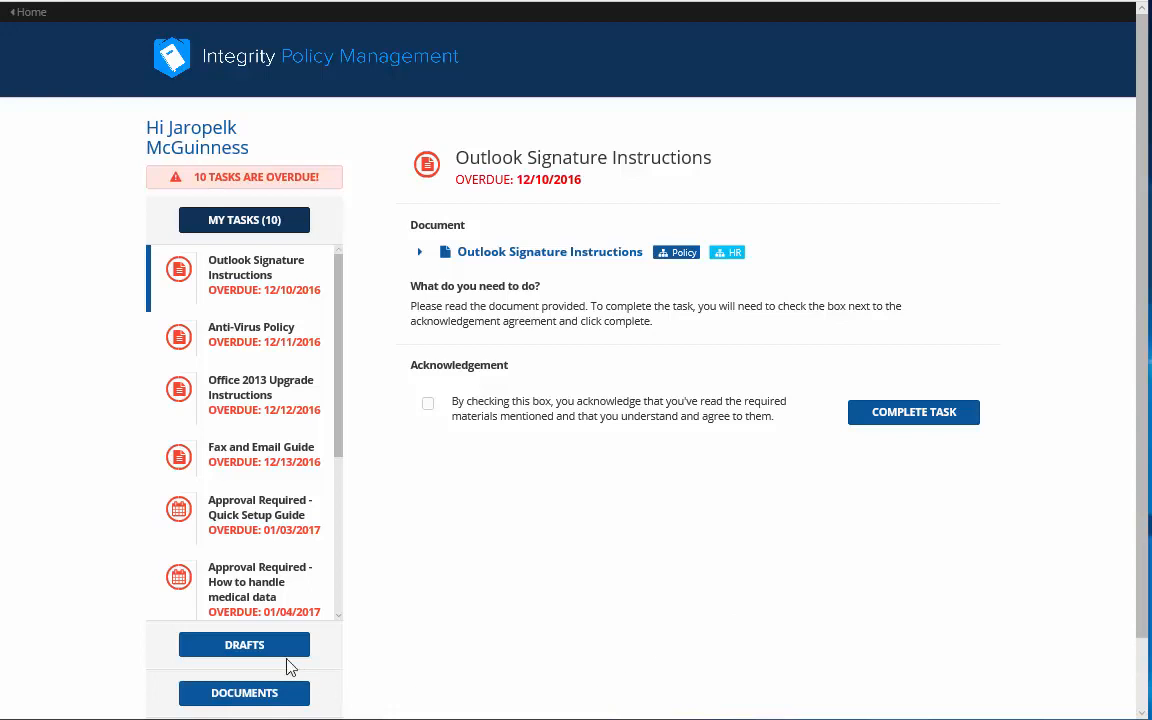
- Start uploading a new document from the drafts area, set its type to policy and title it "Expense Policy"
{"action": "left_click", "coordinate": [236, 650]}
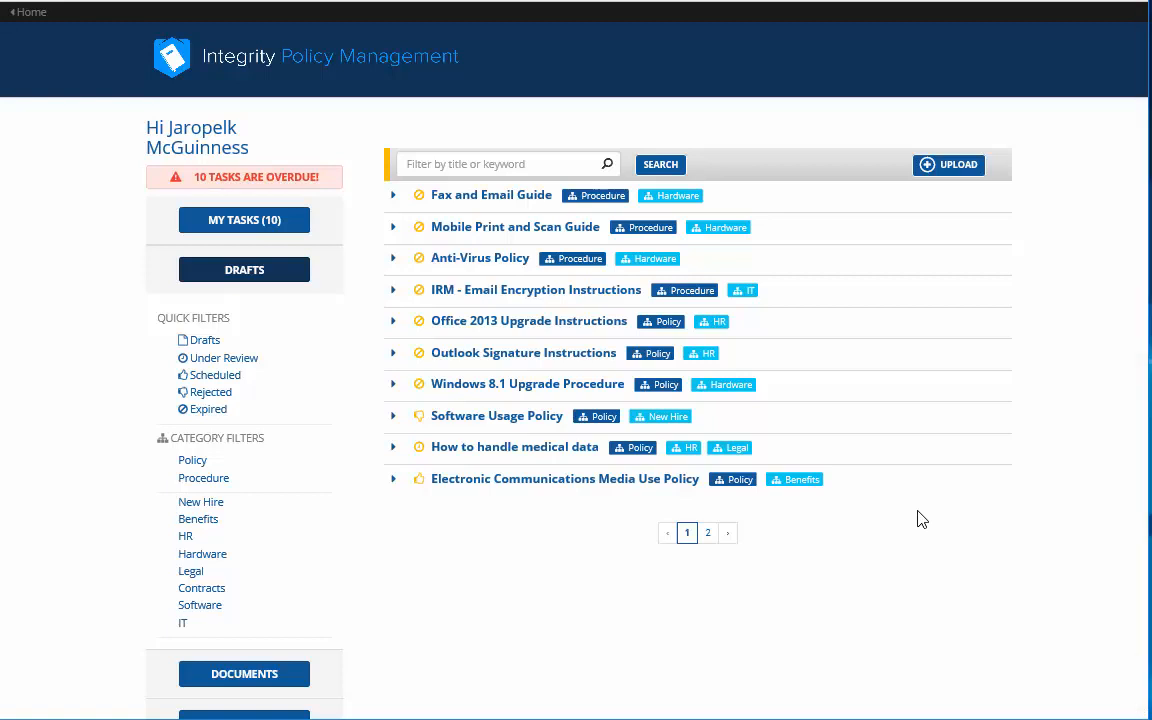
{"action": "left_click", "coordinate": [953, 170]}
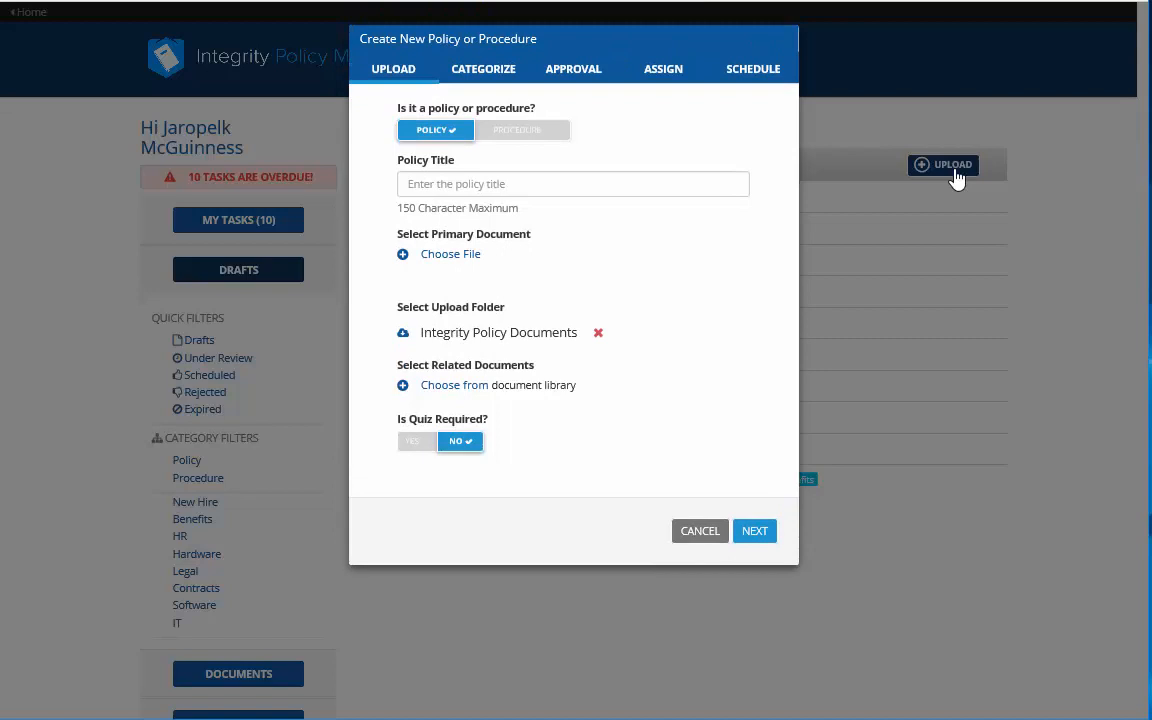
{"action": "left_click", "coordinate": [522, 138]}
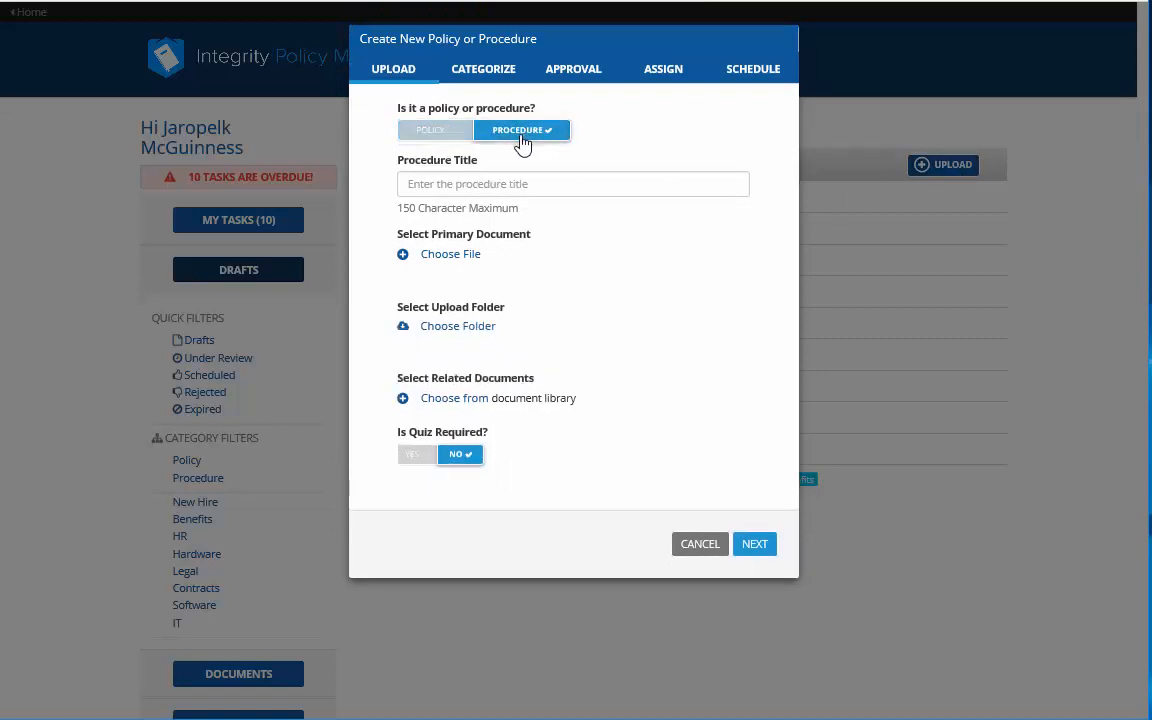
{"action": "left_click", "coordinate": [433, 138]}
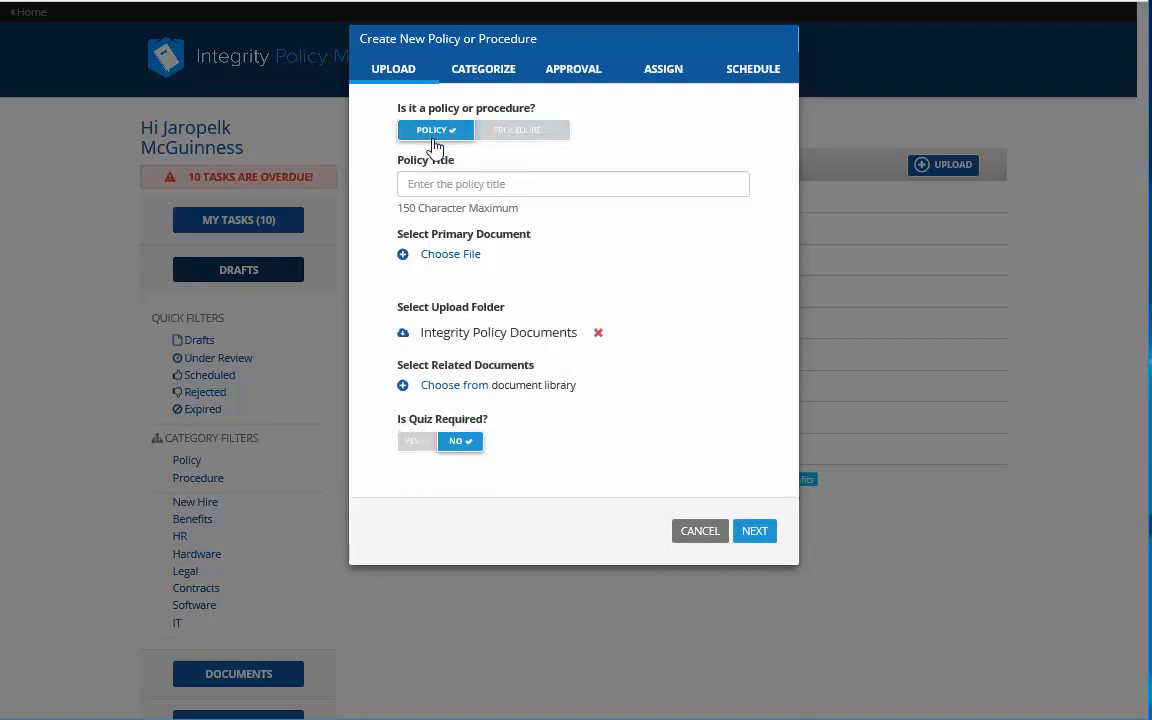
{"action": "left_click", "coordinate": [441, 189]}
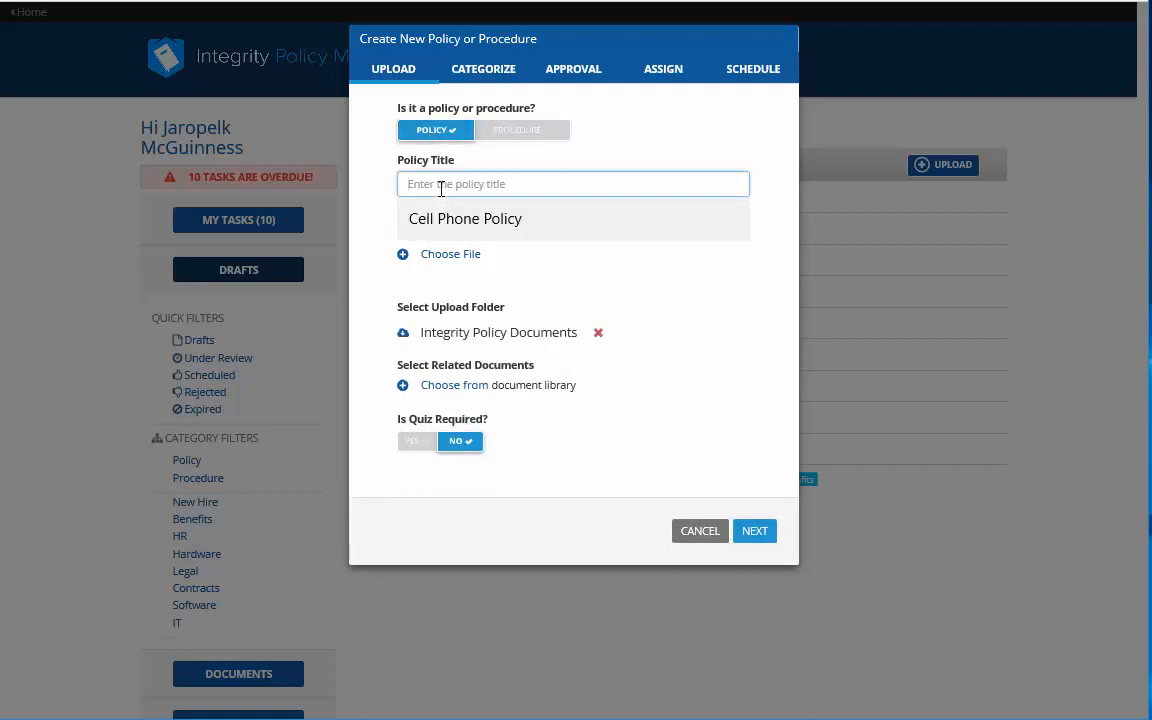
{"action": "type", "text": "Expense Policy"}
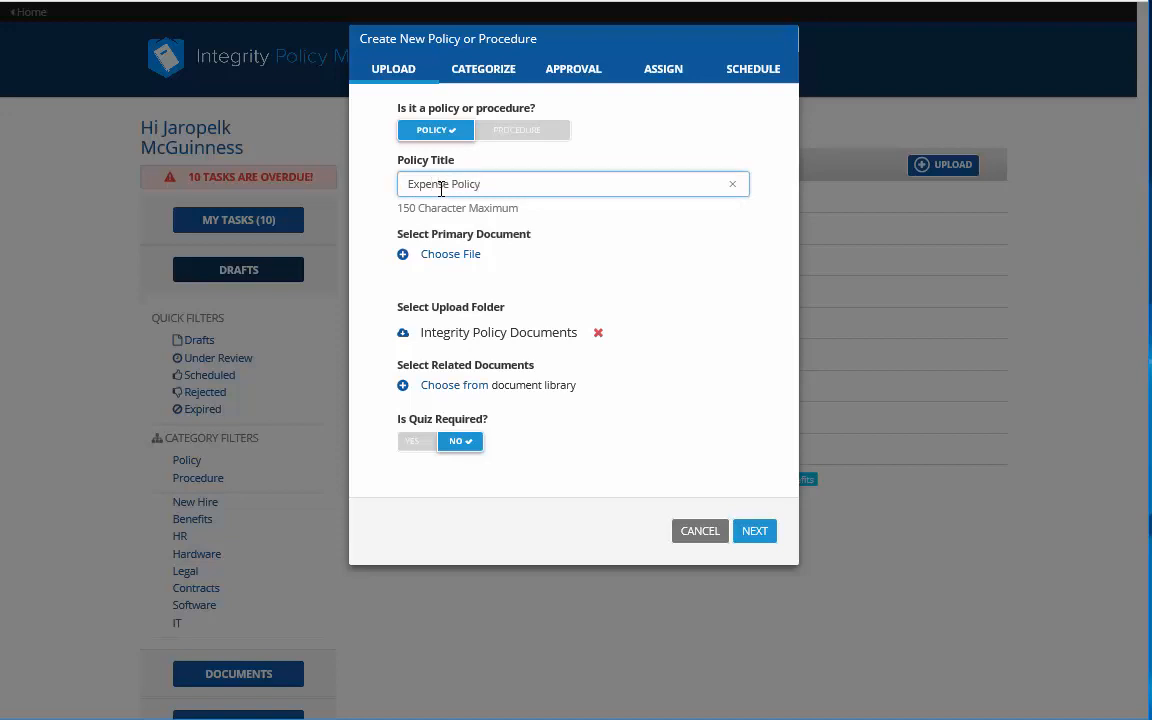
- Choose the Expense Policy PDF from the USB drive as the primary document
{"action": "left_click", "coordinate": [450, 258]}
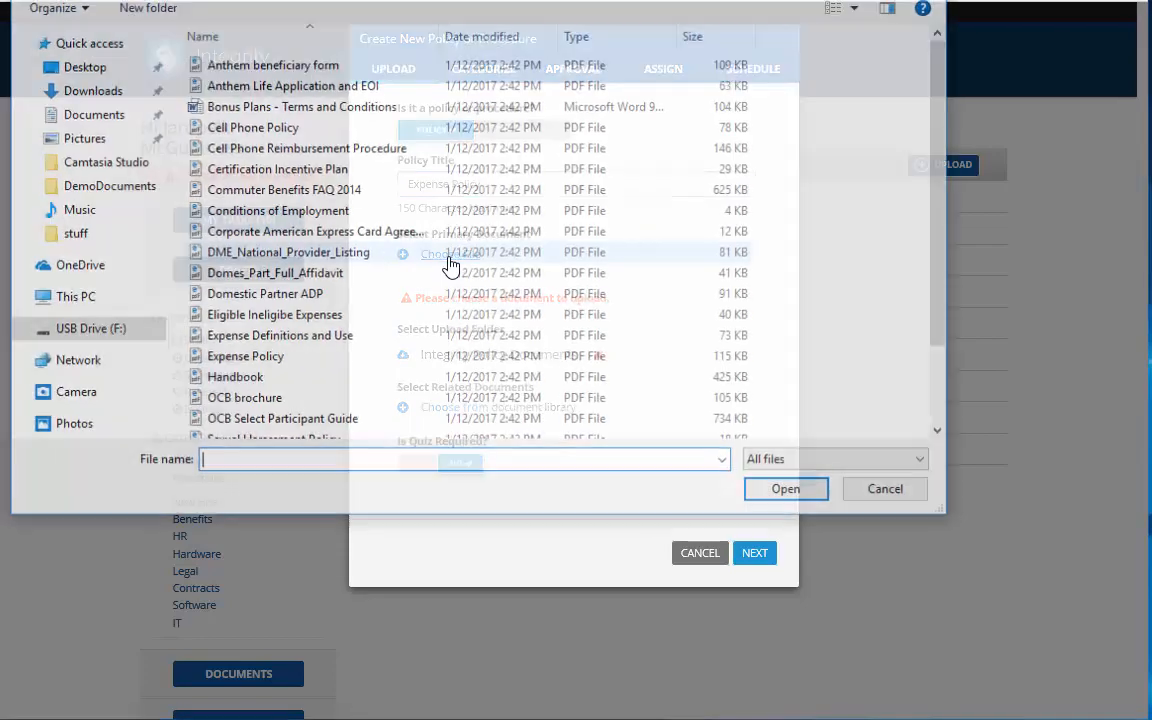
{"action": "scroll", "coordinate": [450, 262], "scroll_direction": "down", "scroll_amount": 2}
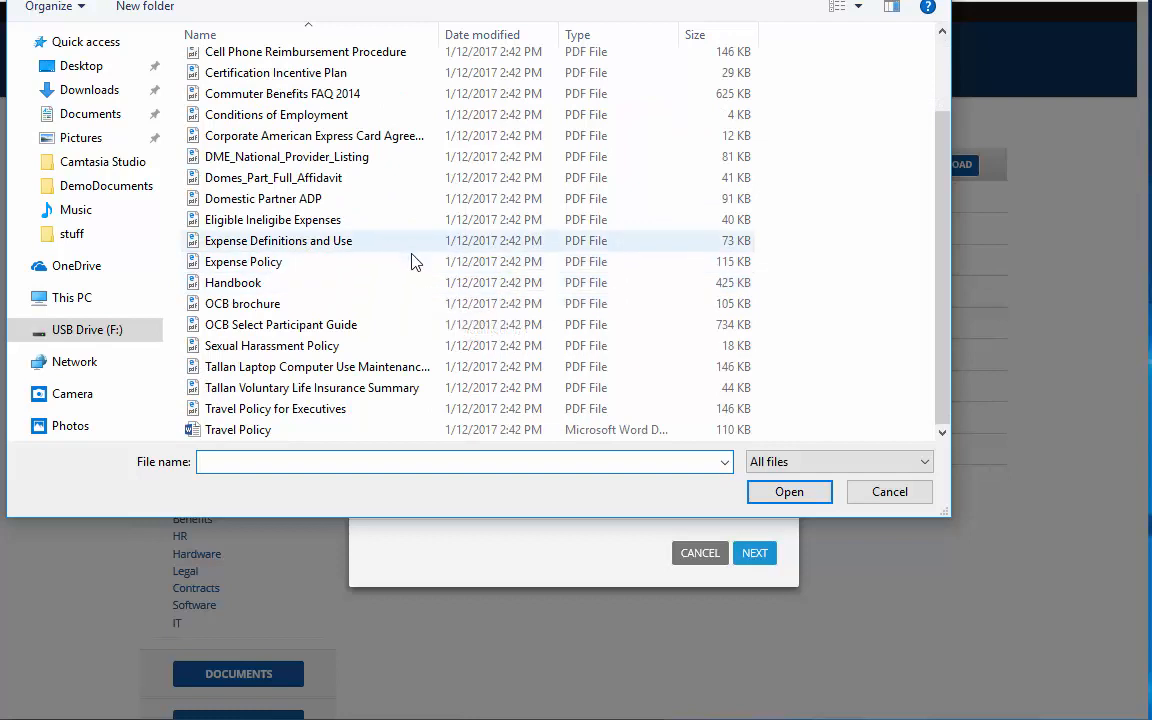
{"action": "double_click", "coordinate": [410, 259]}
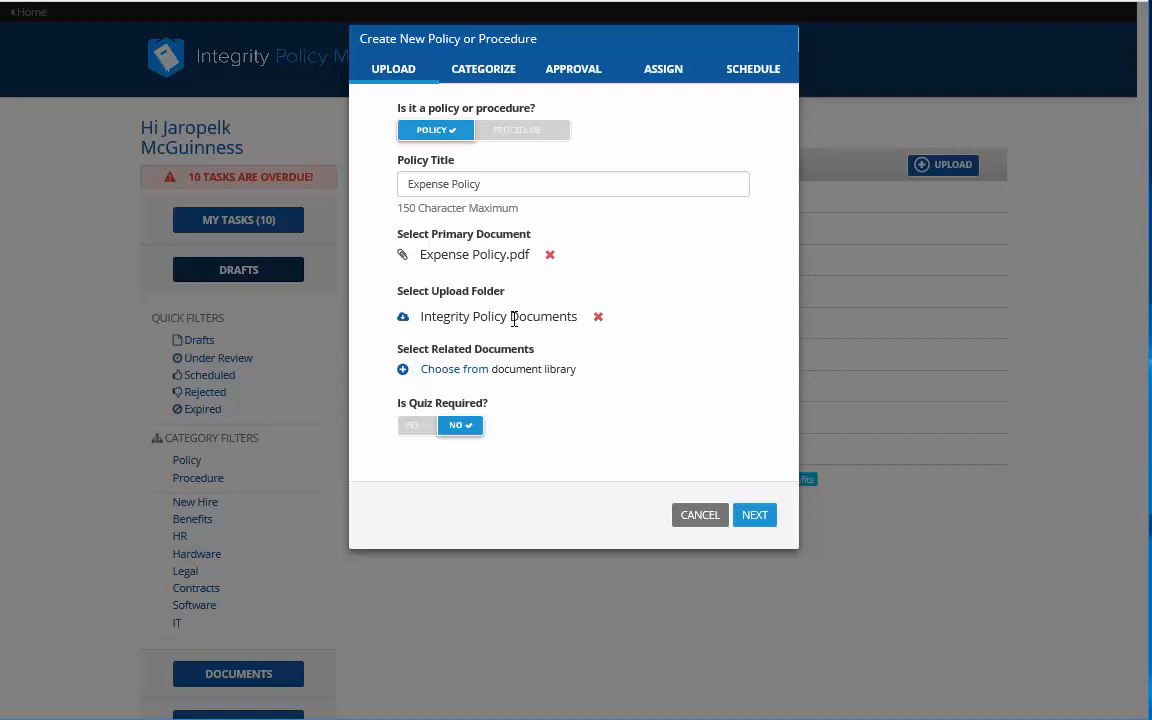
- Clear the upload folder, reselect HR/Integrity Policy Documents and set it as the default save location
{"action": "left_click", "coordinate": [599, 318]}
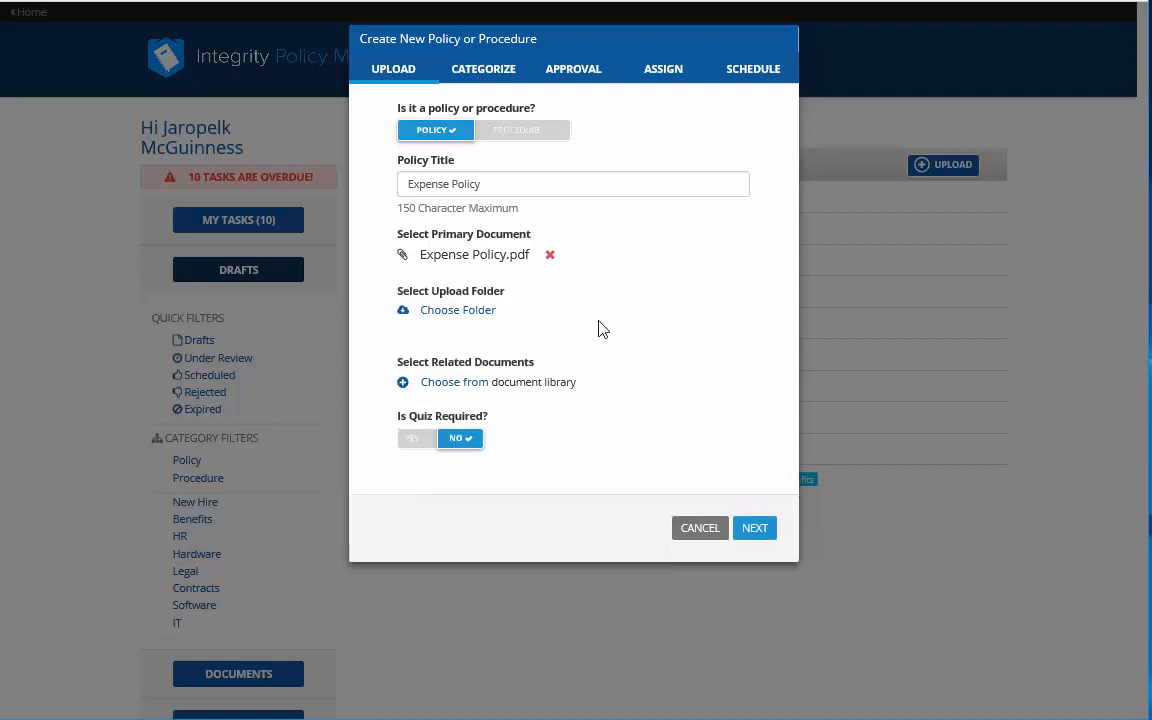
{"action": "left_click", "coordinate": [452, 312]}
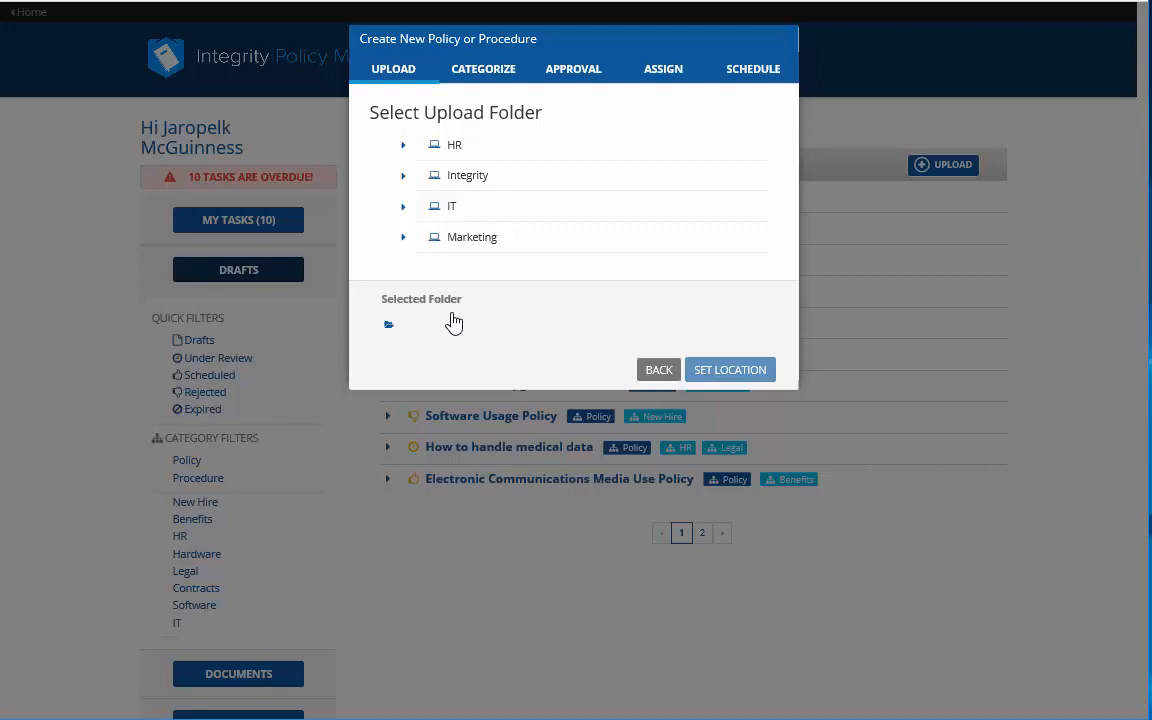
{"action": "left_click", "coordinate": [403, 145]}
{"action": "left_click", "coordinate": [496, 178]}
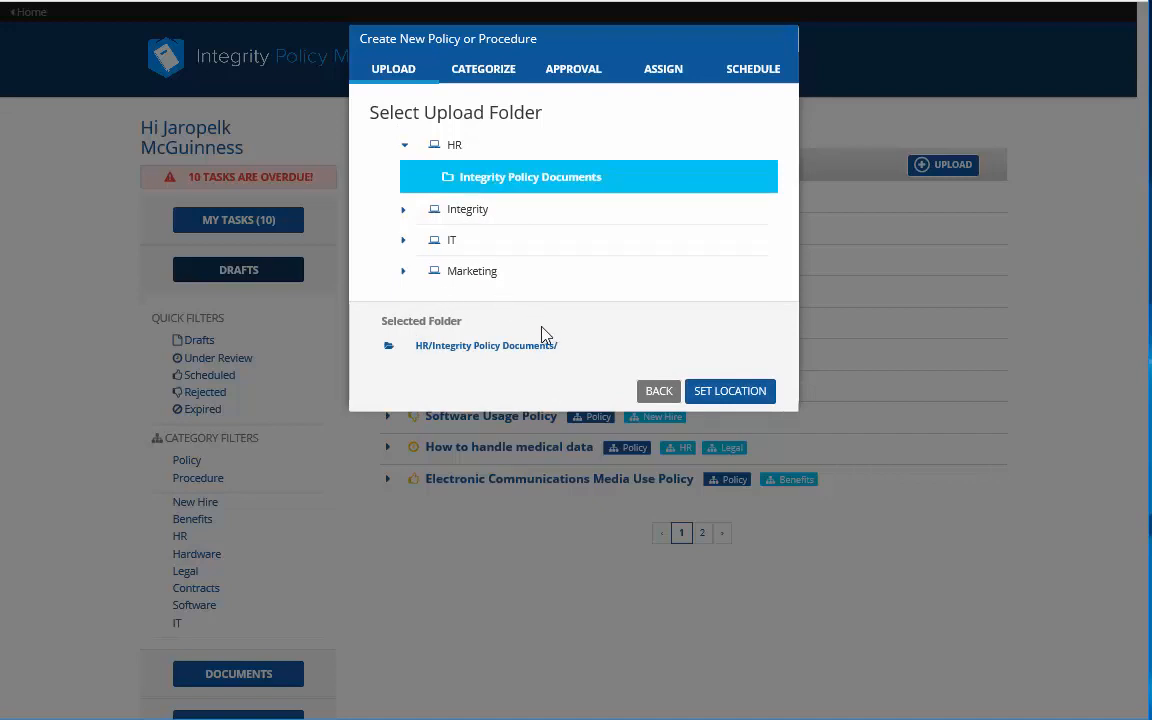
{"action": "left_click", "coordinate": [728, 395]}
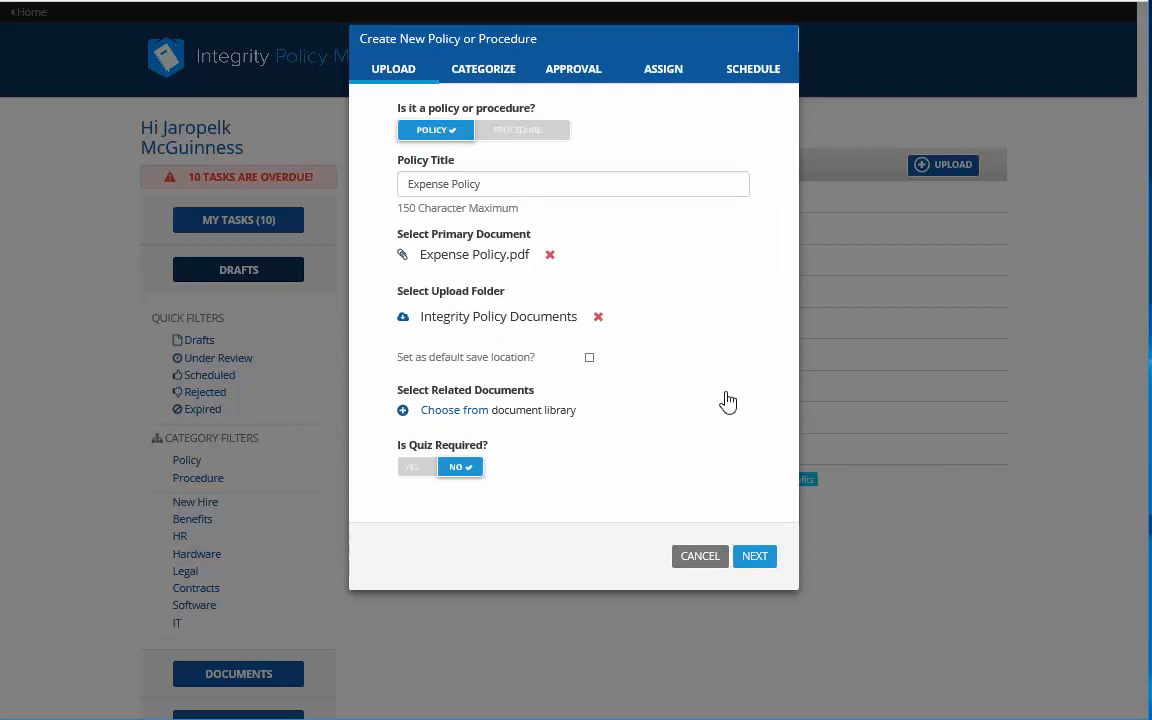
{"action": "left_click", "coordinate": [590, 360]}
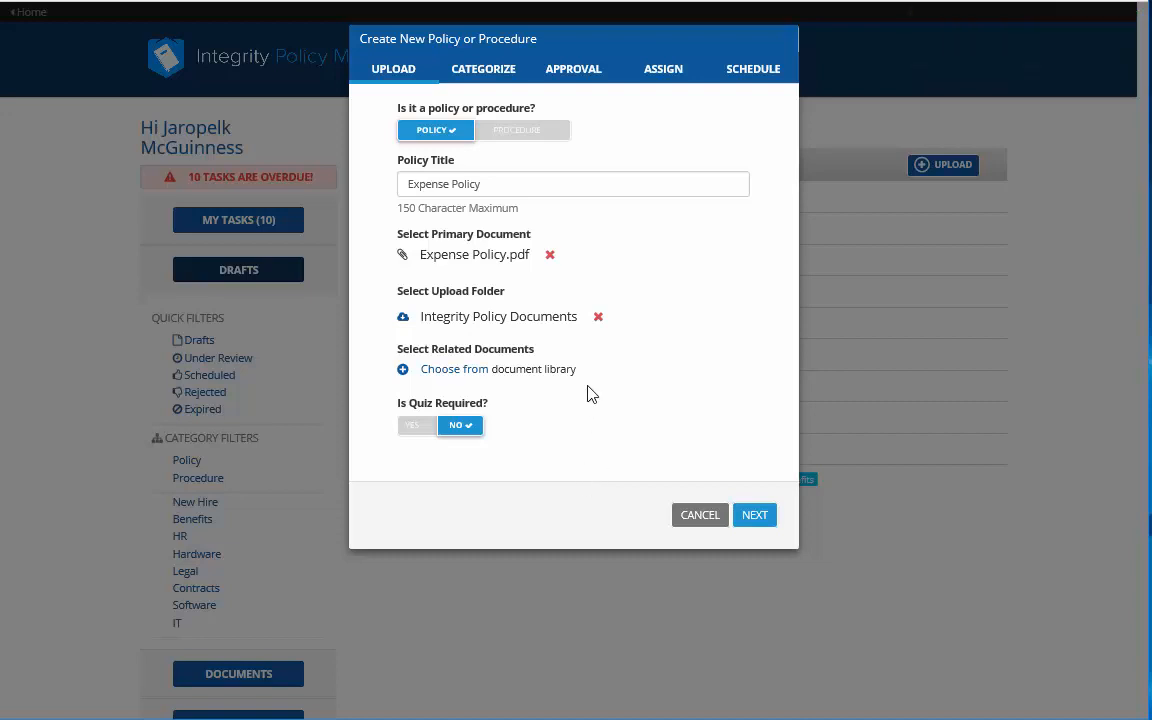
- Search the document library for "Expense", add Time and Expense Entry as a related document, and continue to categorization
{"action": "left_click", "coordinate": [480, 376]}
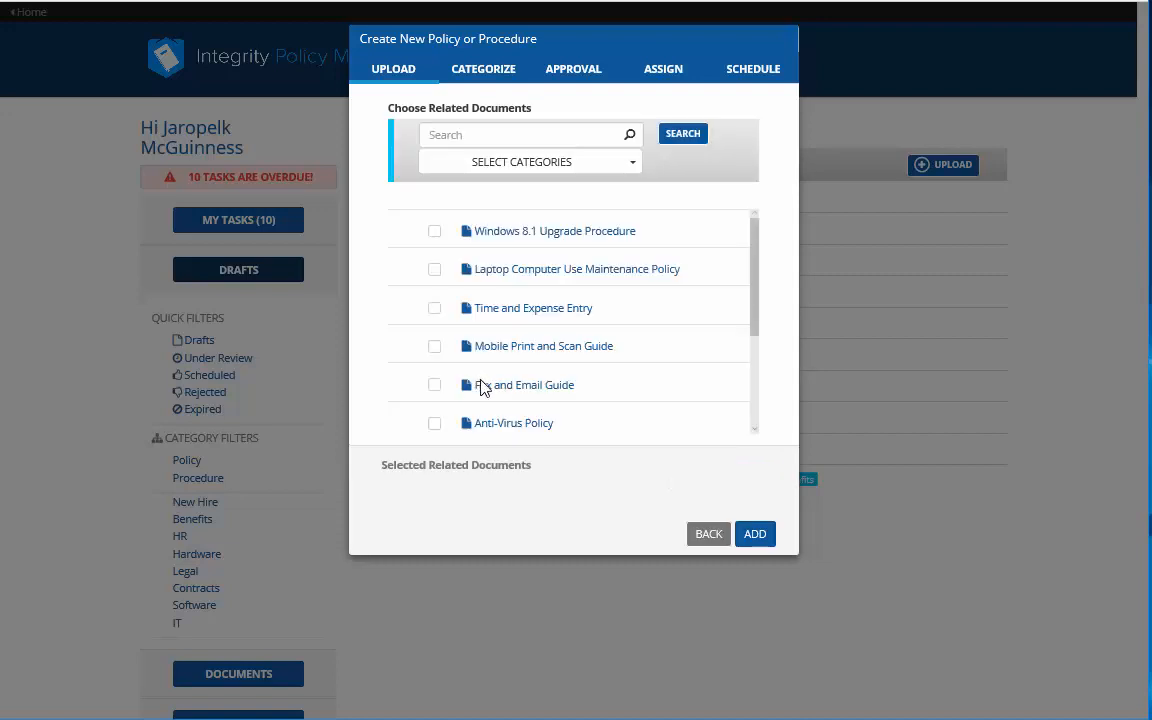
{"action": "left_click", "coordinate": [451, 133]}
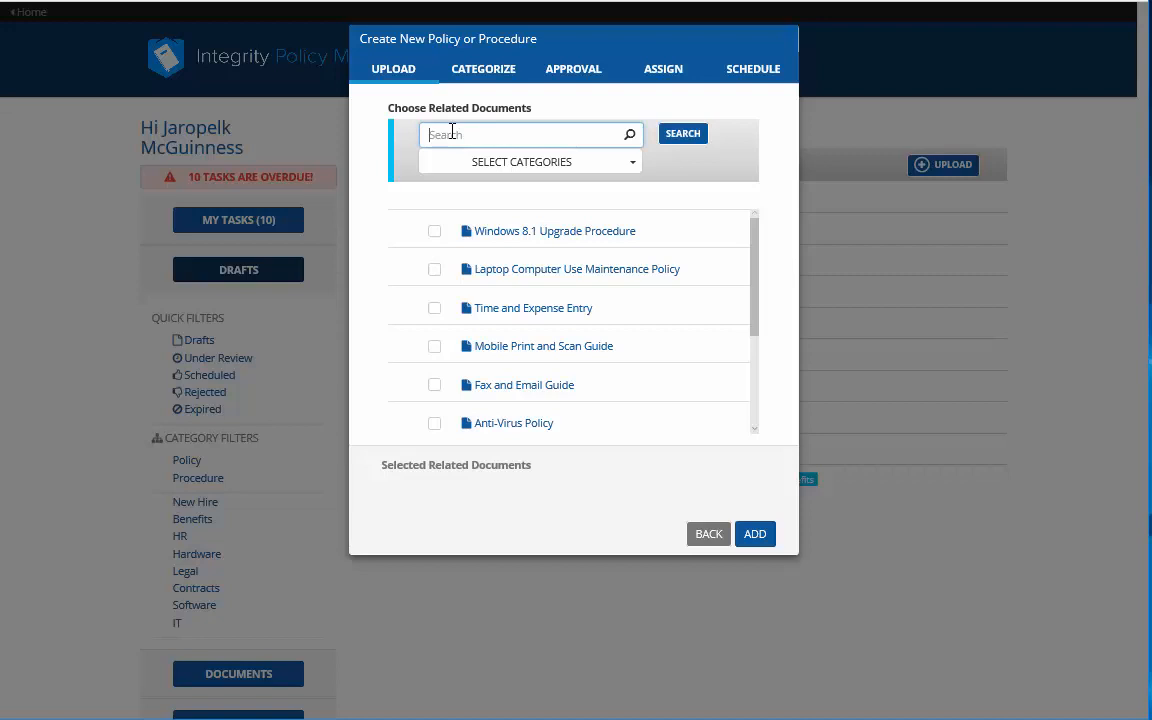
{"action": "type", "text": "Expense"}
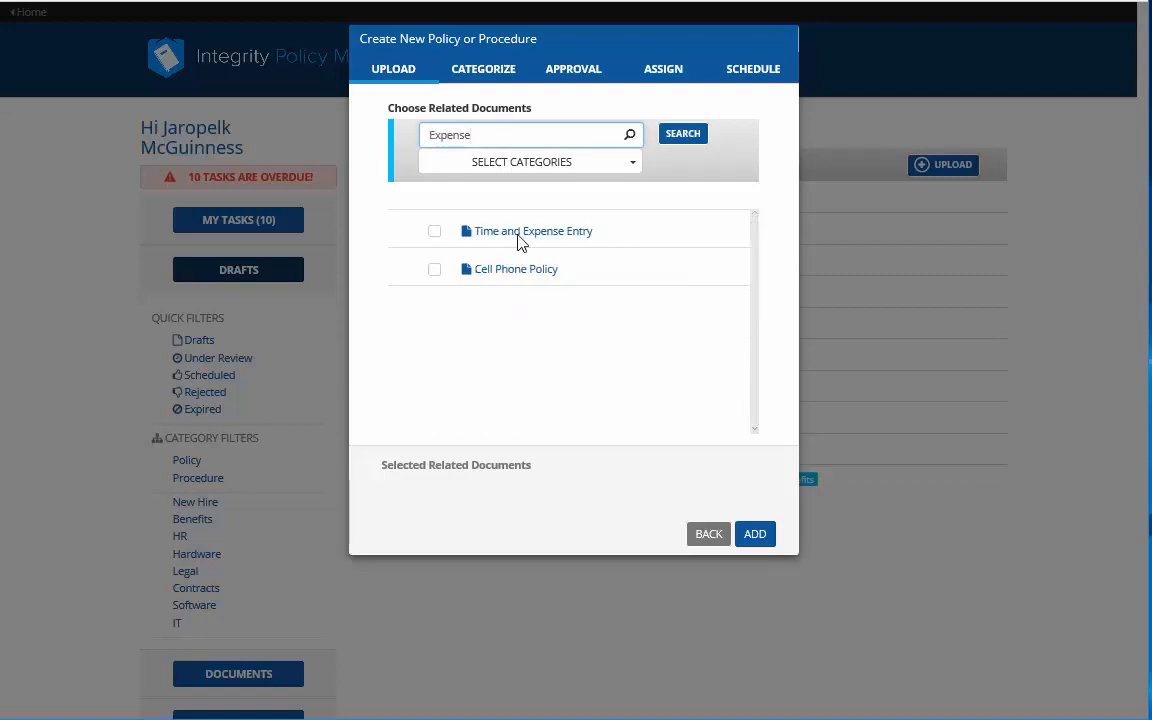
{"action": "left_click", "coordinate": [434, 232]}
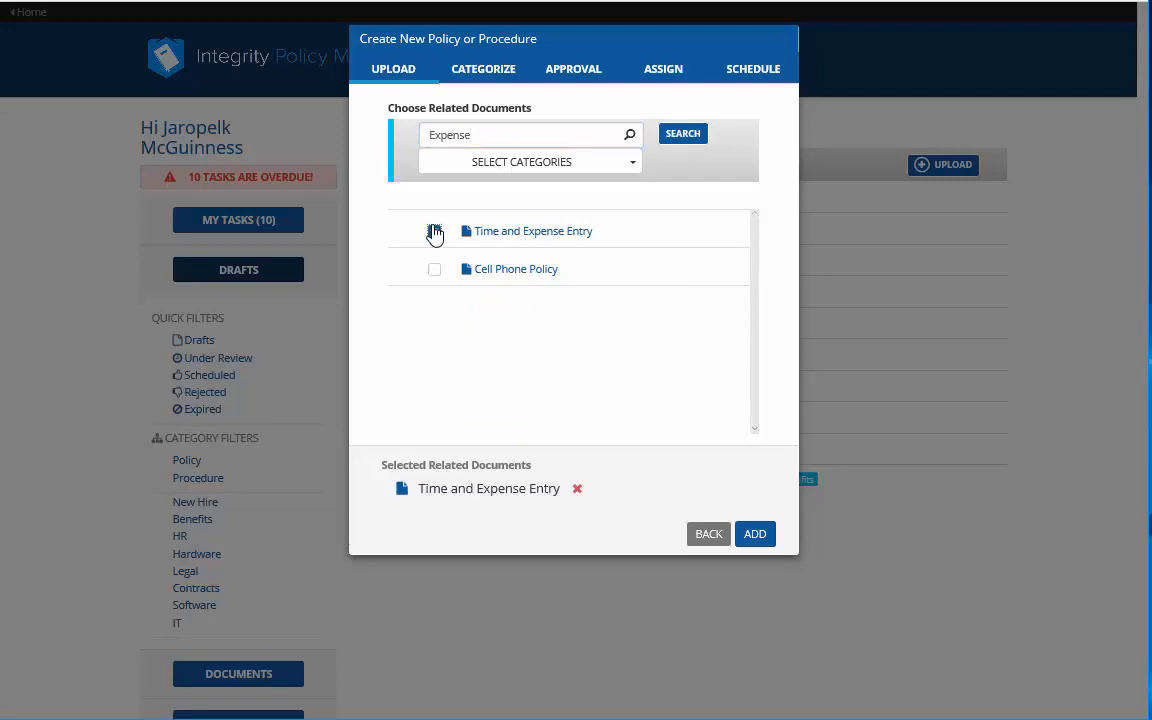
{"action": "left_click", "coordinate": [757, 536]}
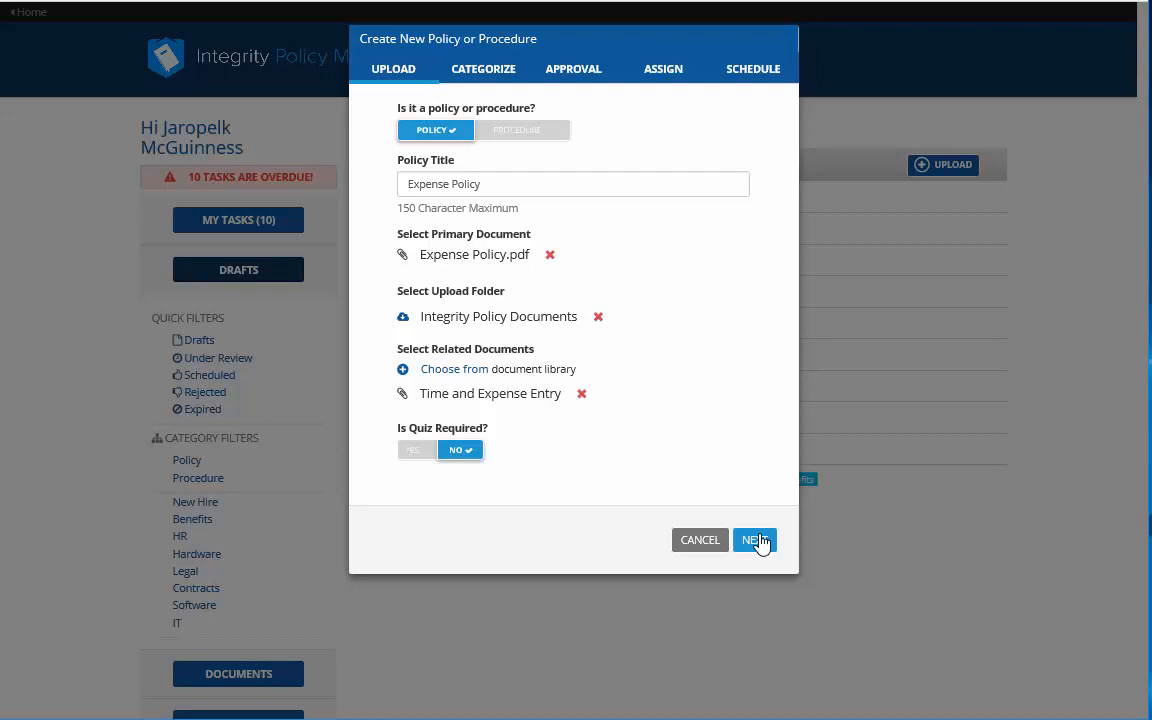
{"action": "left_click", "coordinate": [757, 540]}
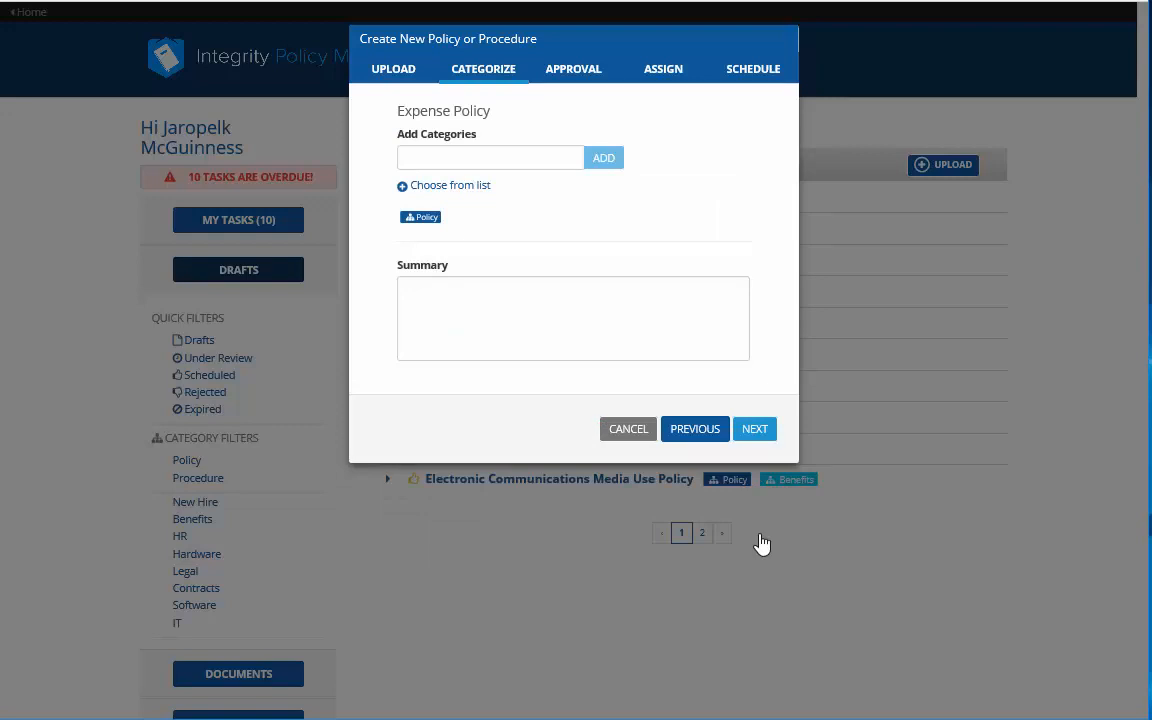
- Add the Benefits category to the Expense Policy
{"action": "left_click", "coordinate": [445, 156]}
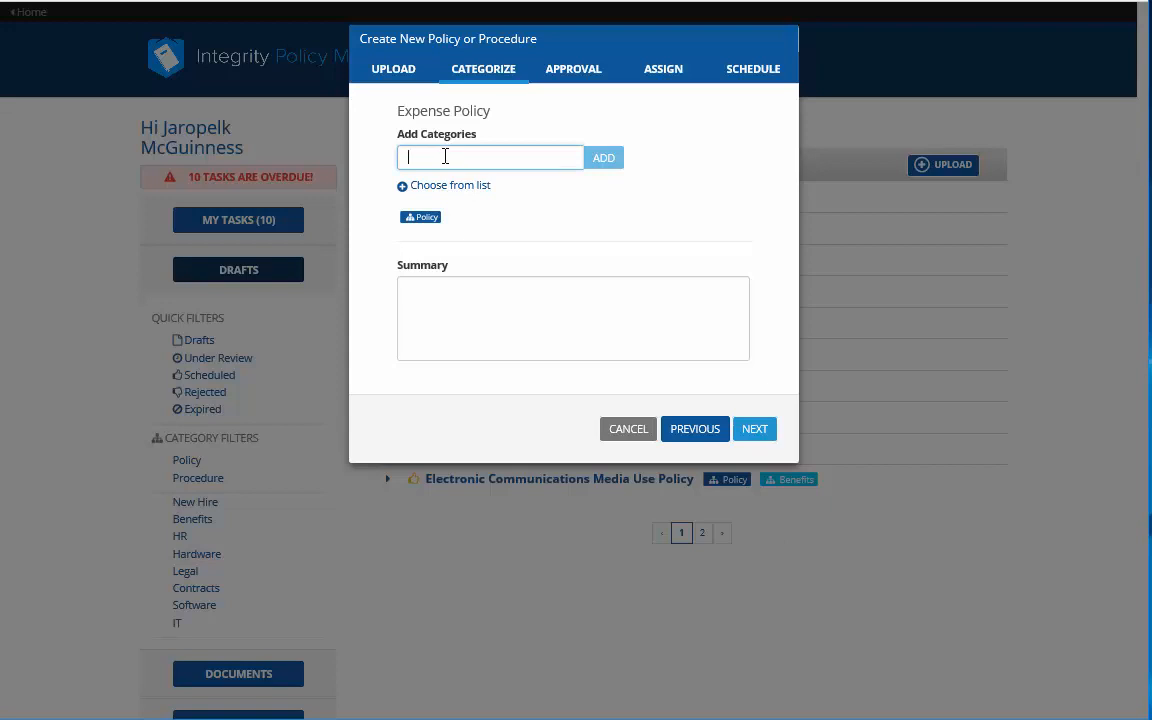
{"action": "type", "text": "B"}
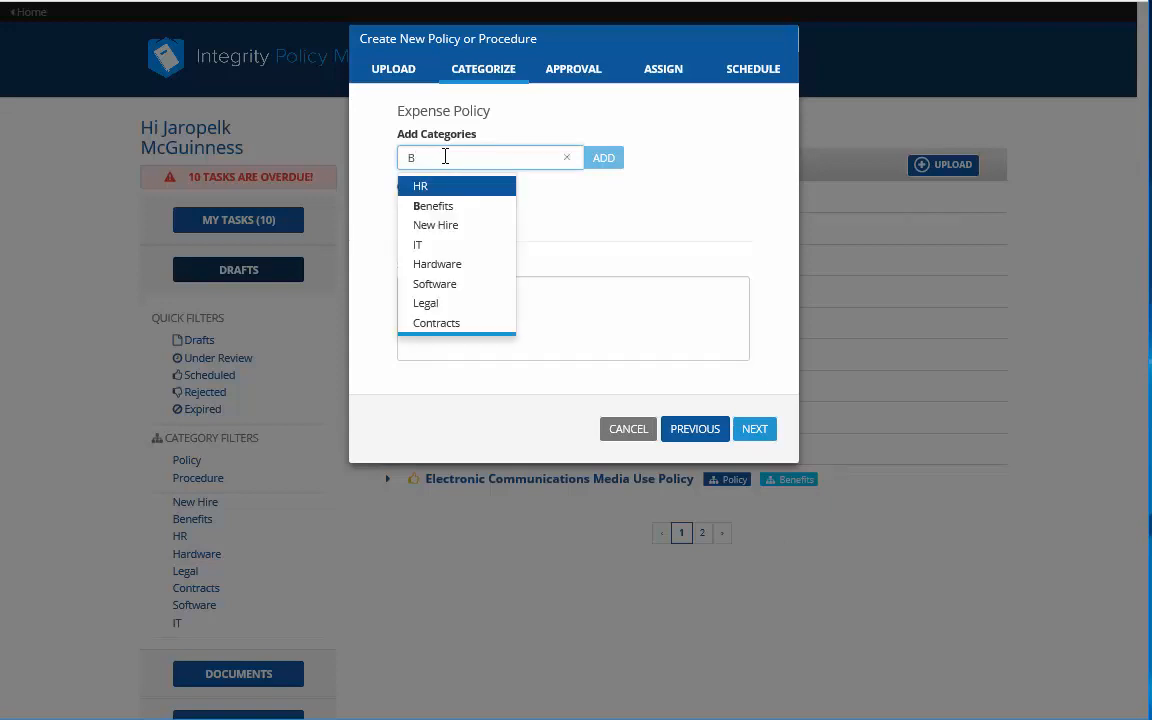
{"action": "key", "text": "Down"}
{"action": "key", "text": "Return"}
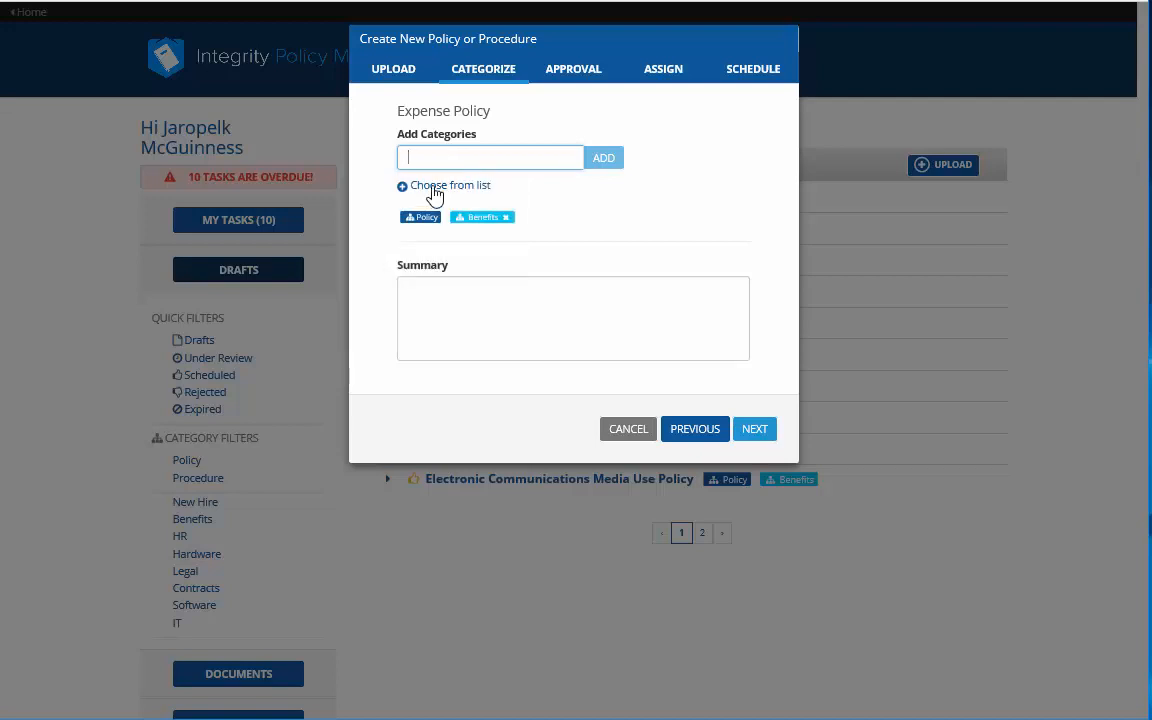
- Choose New Hire from the category list, remove the Benefits category, and apply the selection
{"action": "left_click", "coordinate": [434, 187]}
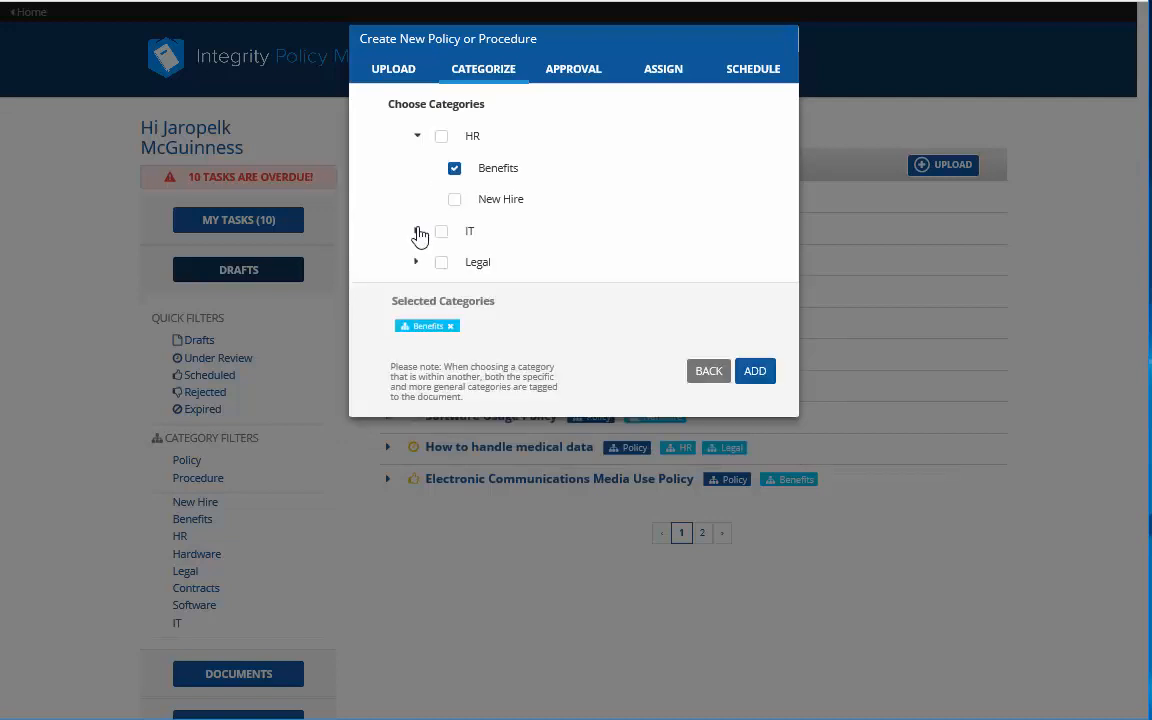
{"action": "left_click", "coordinate": [418, 233]}
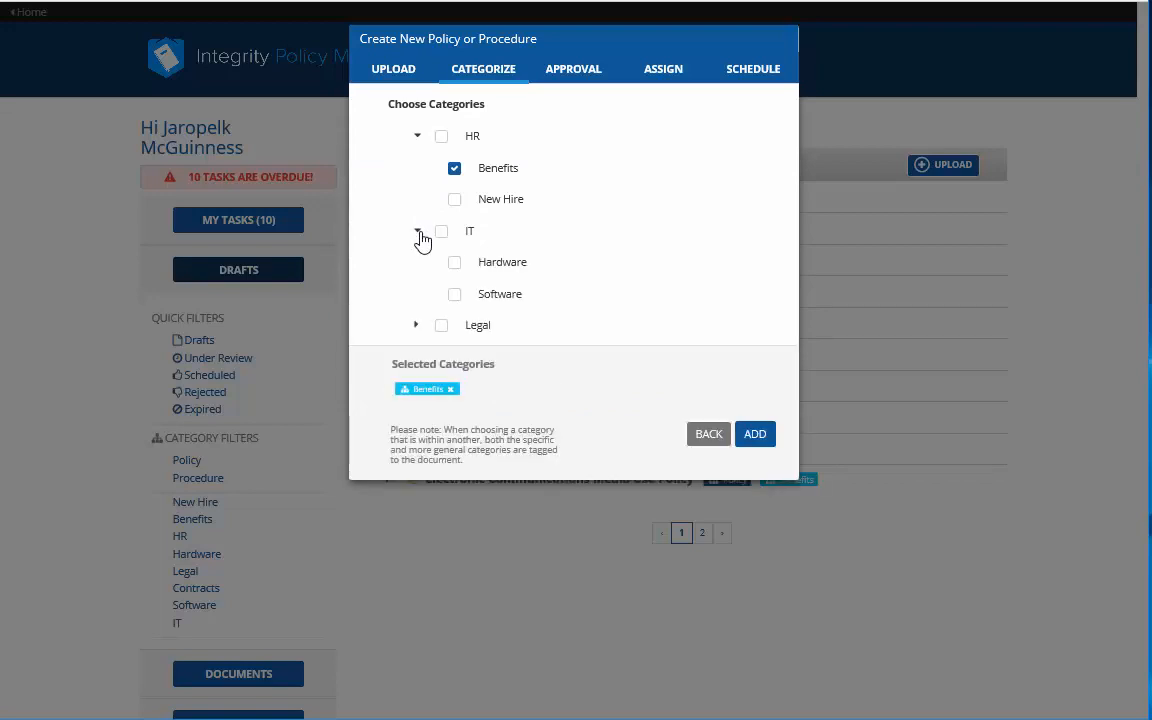
{"action": "left_click", "coordinate": [456, 201]}
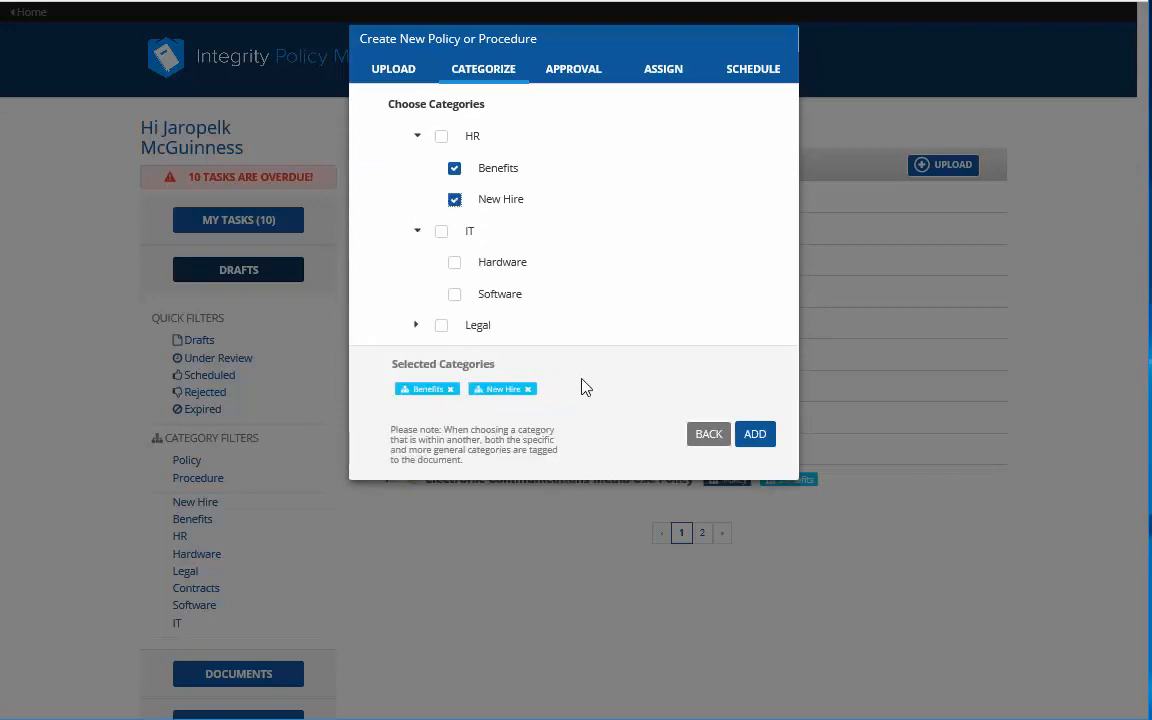
{"action": "left_click", "coordinate": [450, 391]}
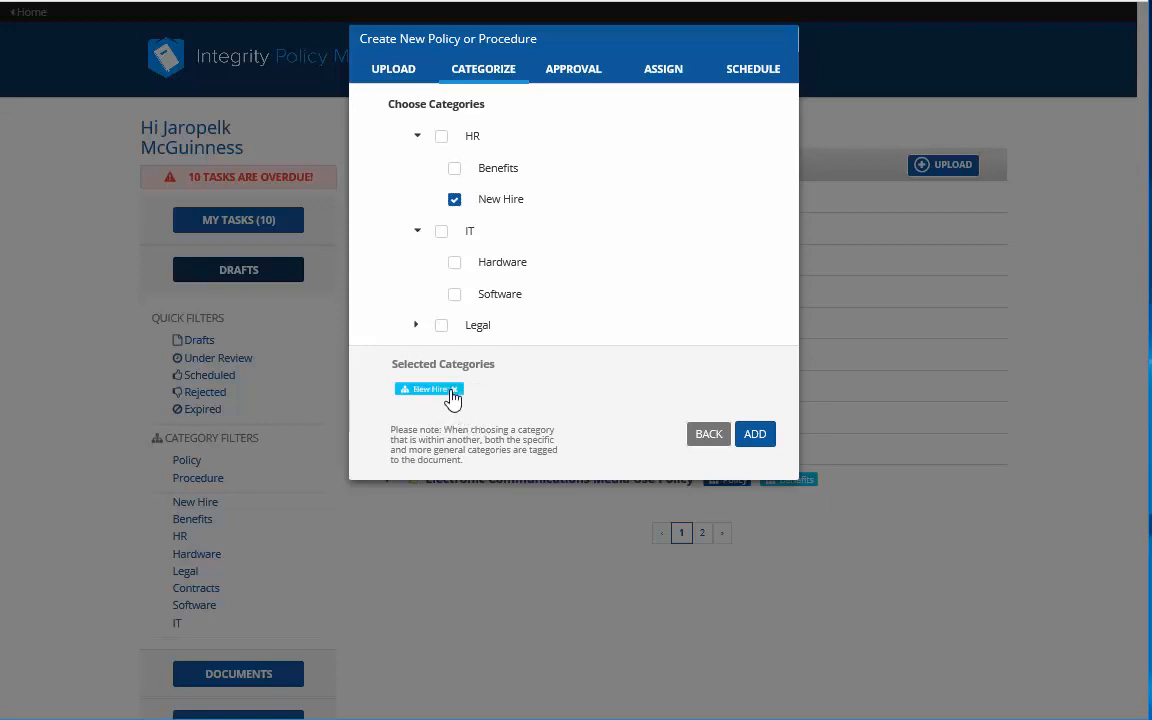
{"action": "left_click", "coordinate": [755, 436]}
- Enter the summary "This is the expense policy." and continue to the assignment stage with approval not required
{"action": "left_click", "coordinate": [499, 303]}
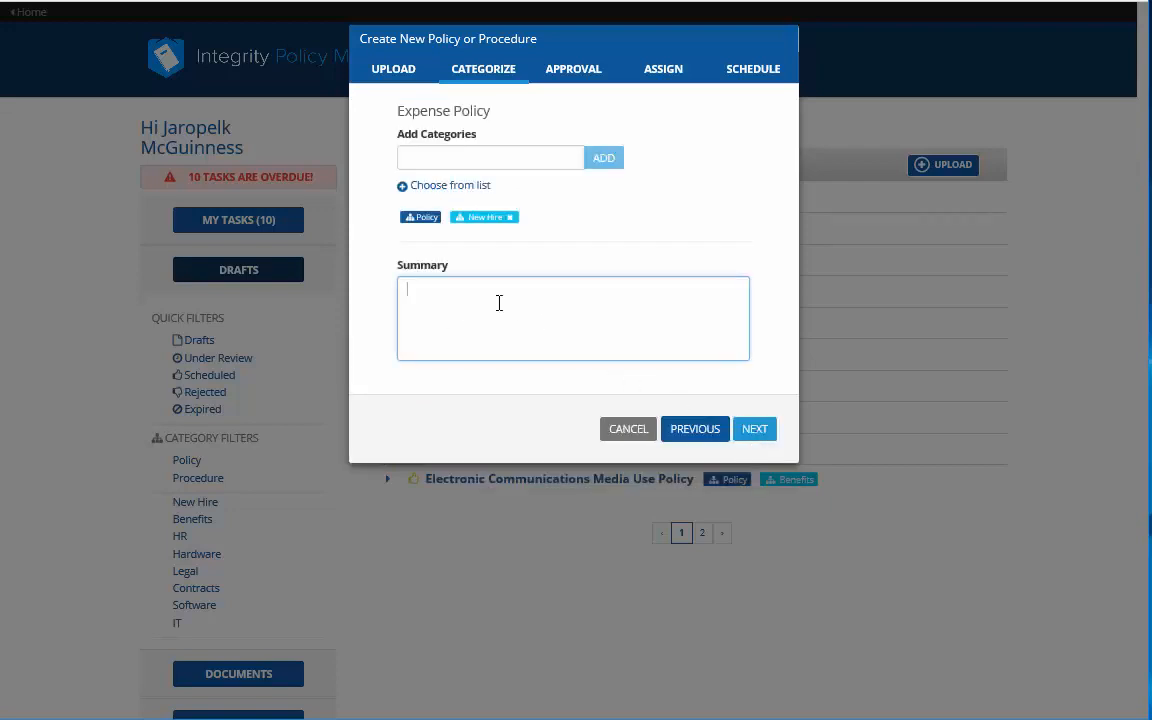
{"action": "type", "text": "This is the expense policy."}
{"action": "left_click", "coordinate": [752, 432]}
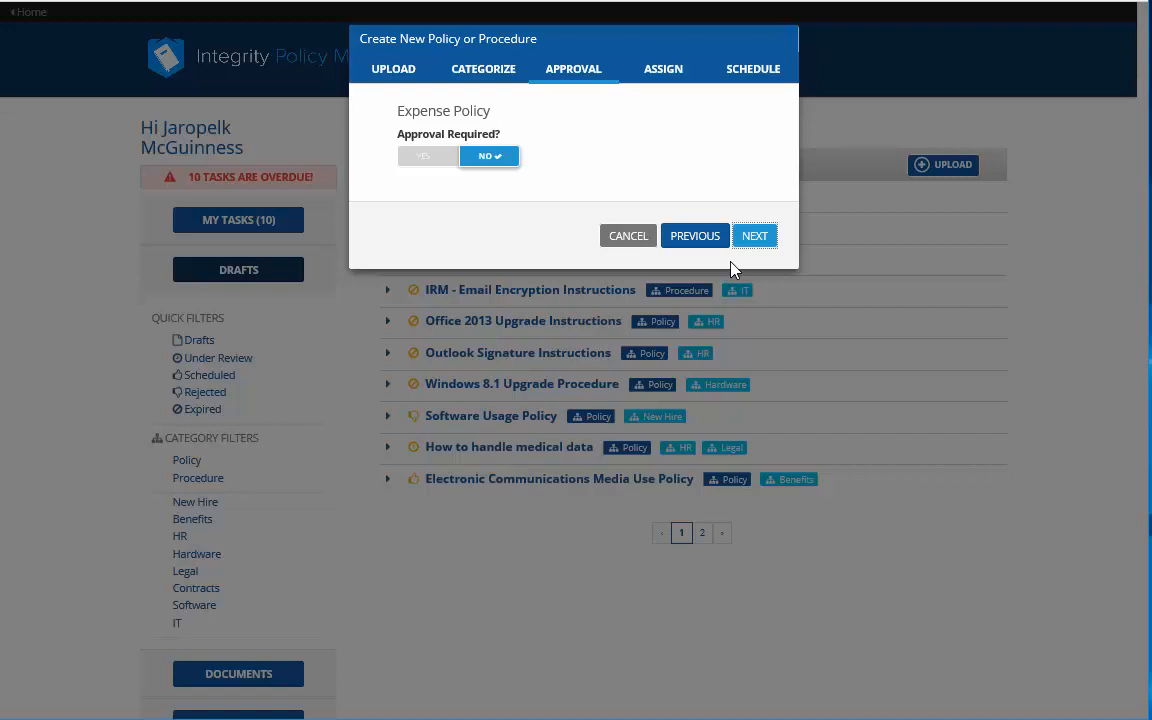
{"action": "left_click", "coordinate": [753, 240]}
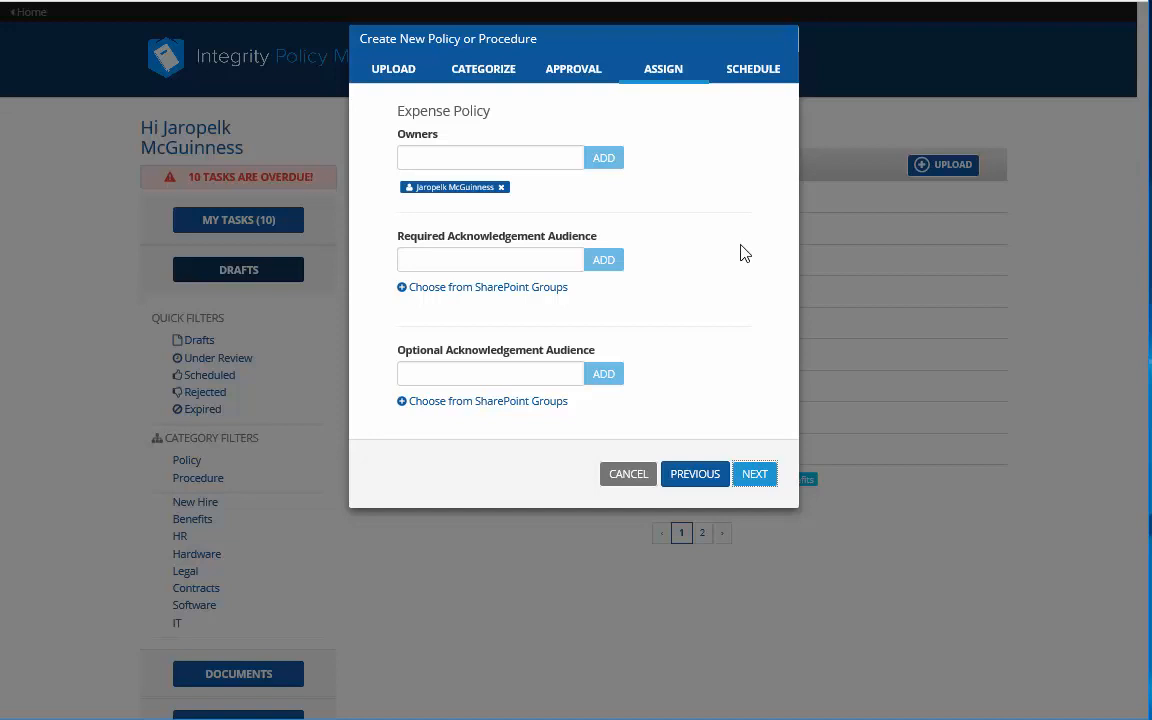
- Add a second person as an owner of the Expense Policy from the name suggestions starting with "D"
{"action": "left_click", "coordinate": [422, 160]}
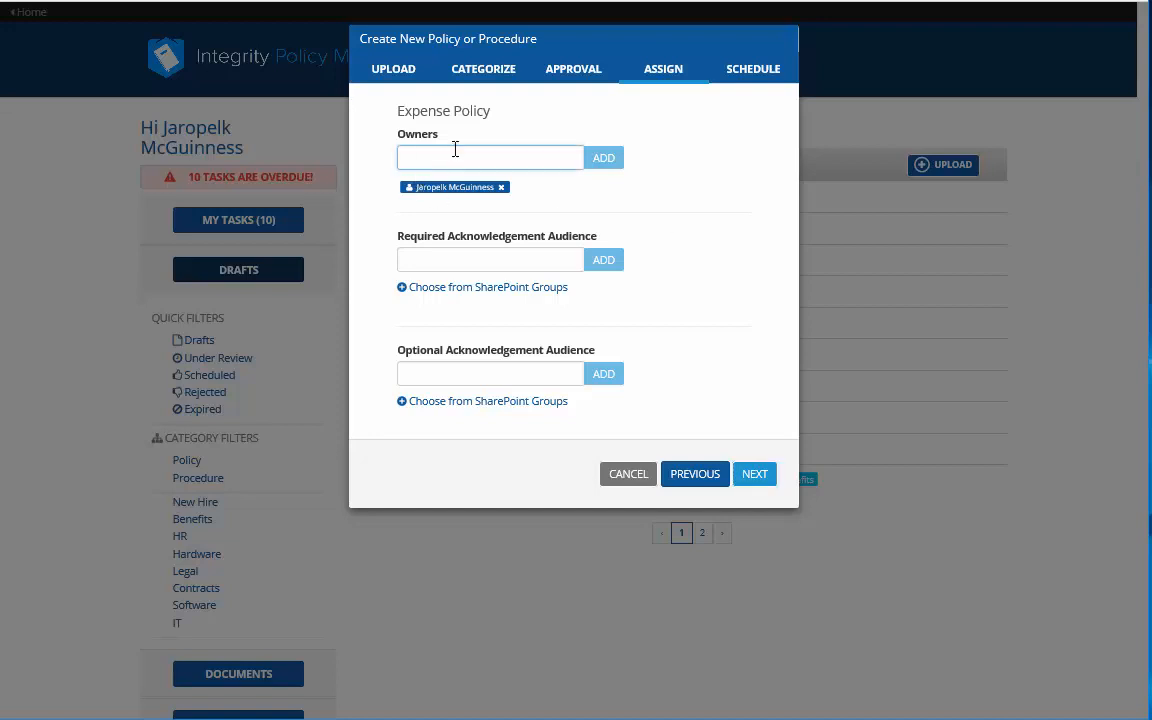
{"action": "type", "text": "D"}
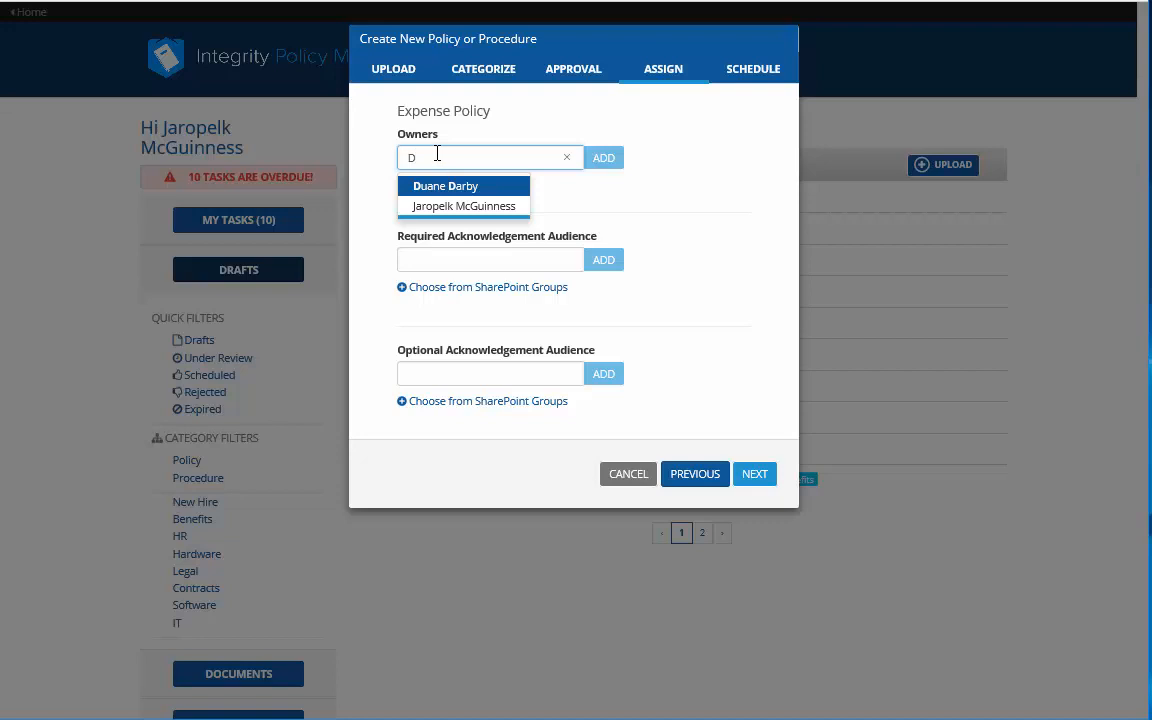
{"action": "left_click", "coordinate": [442, 191]}
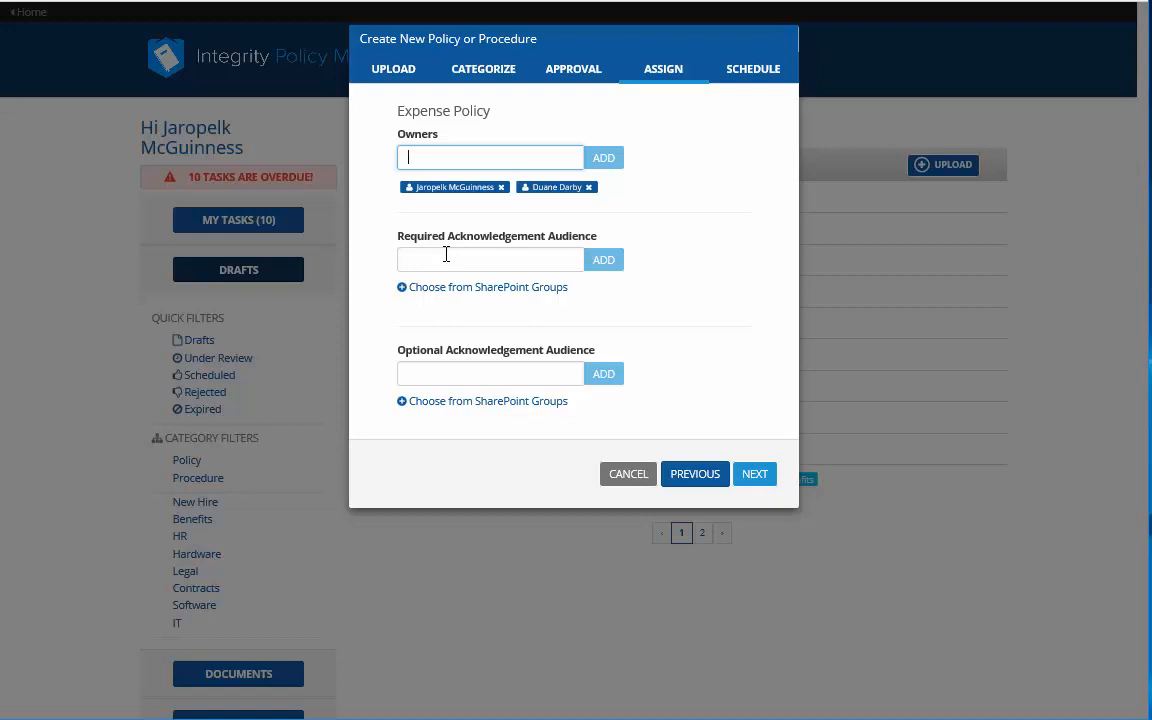
- Add a person to the Expense Policy's required acknowledgement audience by entering part of the surname and choosing the suggested match
{"action": "left_click", "coordinate": [447, 255]}
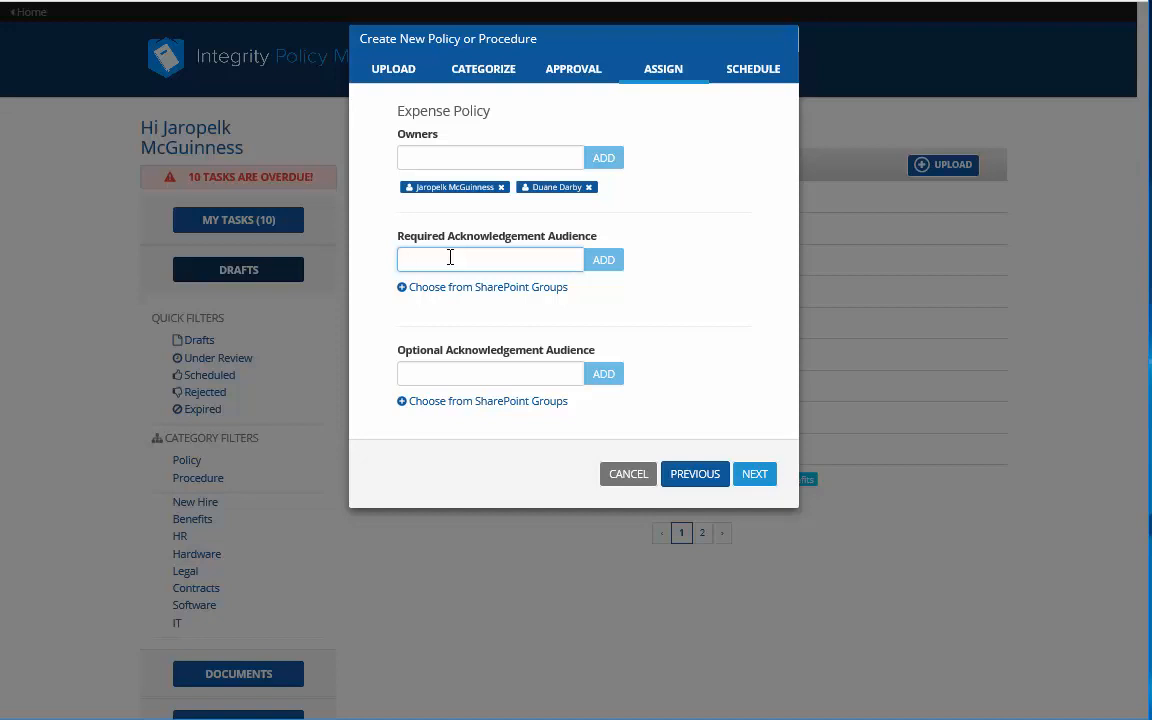
{"action": "type", "text": "Pearc"}
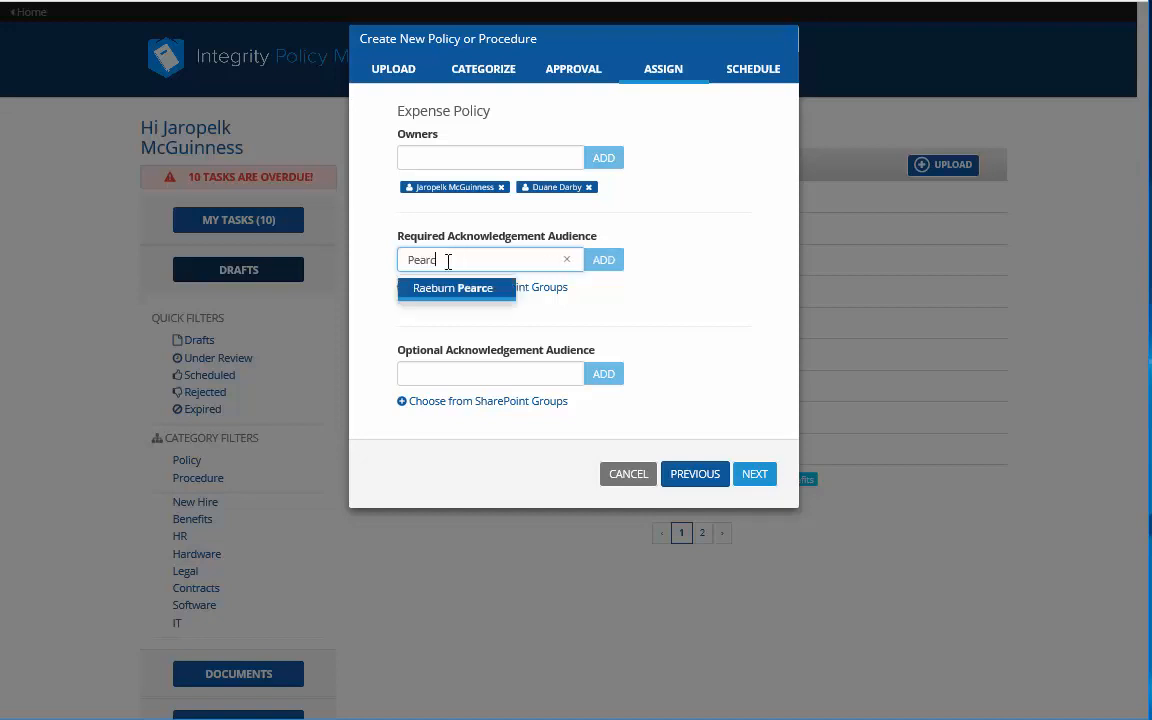
{"action": "left_click", "coordinate": [460, 288]}
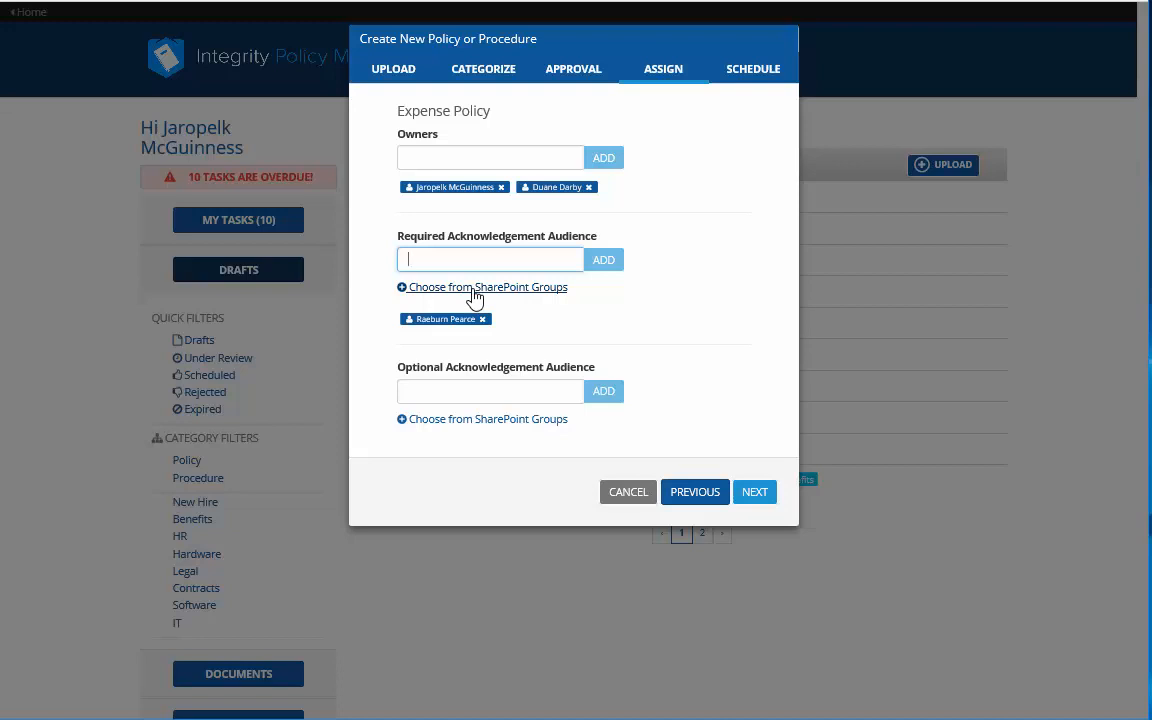
- Add the SharePoint group Integrity Site Users to the required acknowledgement audience and continue to the schedule stage
{"action": "left_click", "coordinate": [475, 292]}
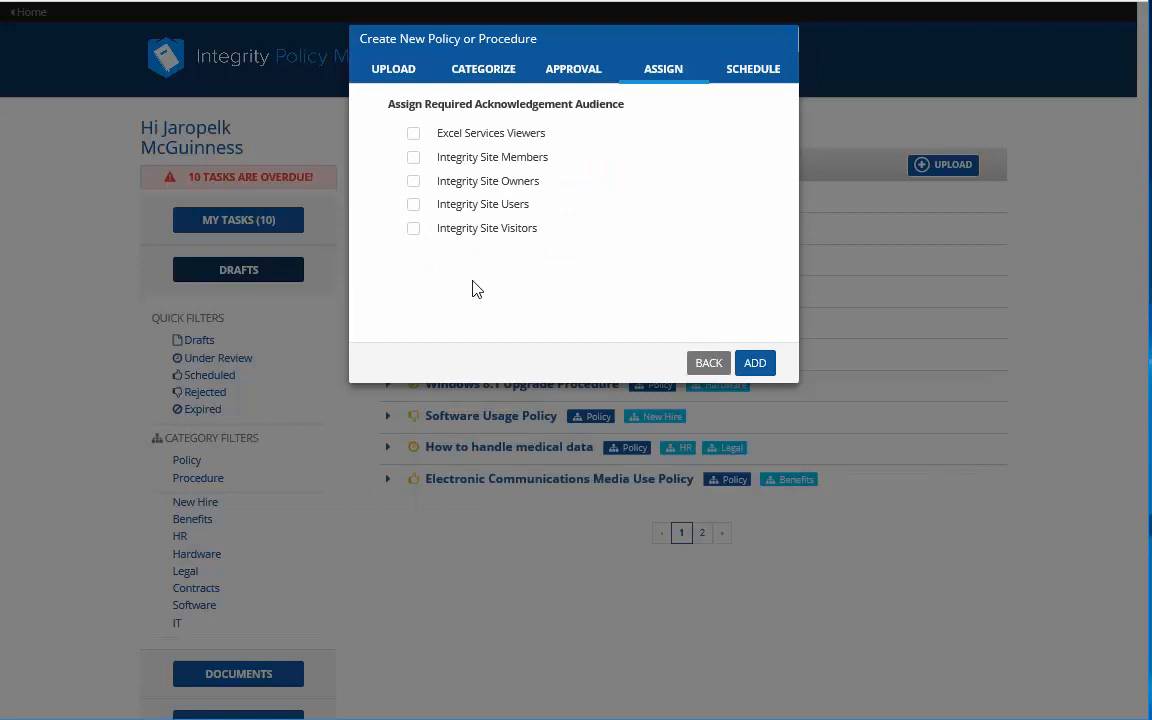
{"action": "left_click", "coordinate": [412, 205]}
{"action": "left_click", "coordinate": [753, 366]}
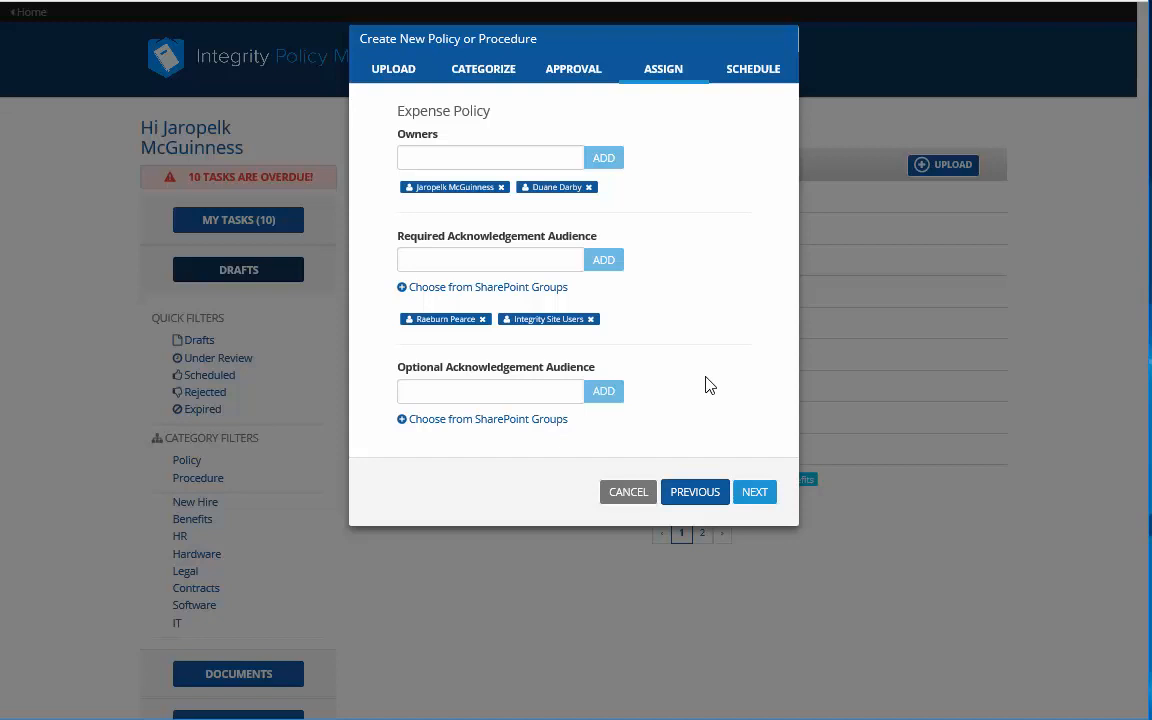
{"action": "left_click", "coordinate": [758, 496]}
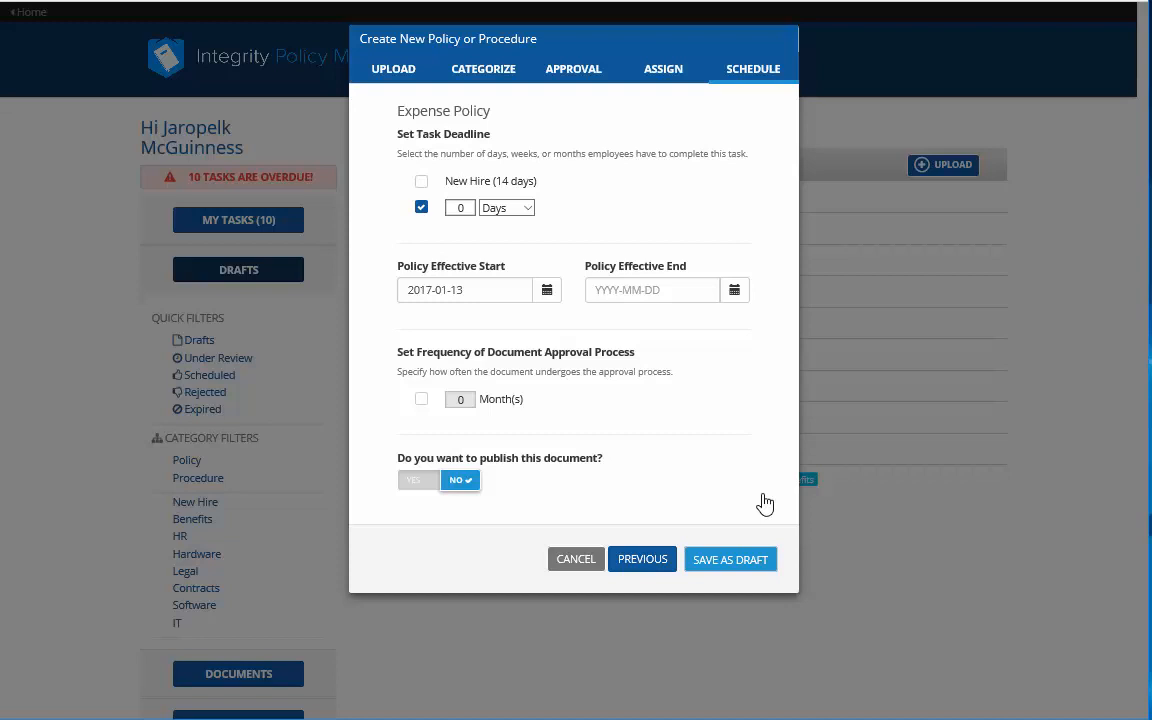
- Set the task deadline to New Hire (14 days) and the policy effective end date to 2018-01-17
{"action": "left_click", "coordinate": [421, 182]}
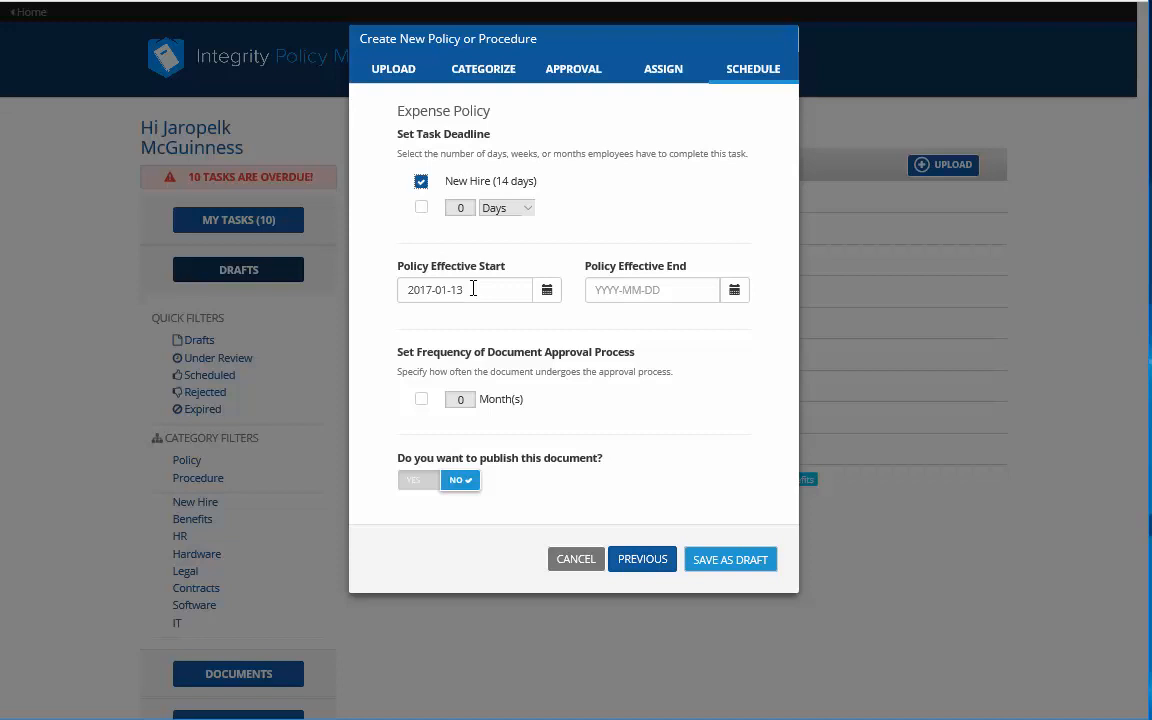
{"action": "left_click", "coordinate": [672, 289]}
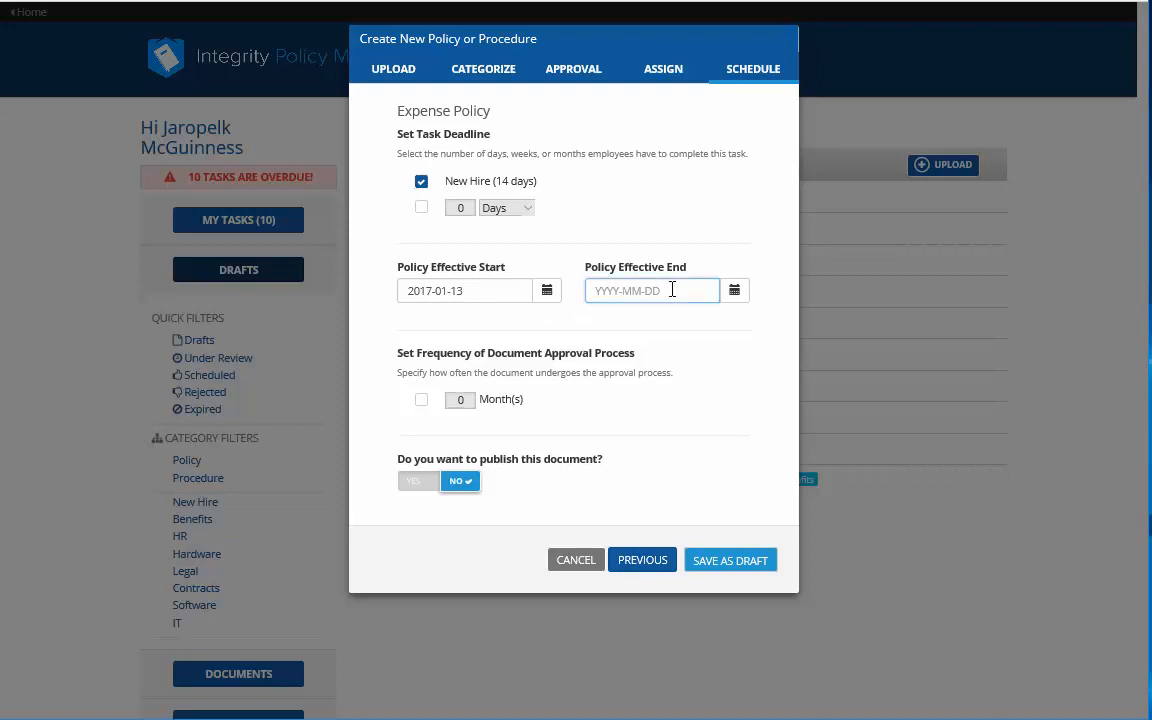
{"action": "left_click", "coordinate": [735, 290]}
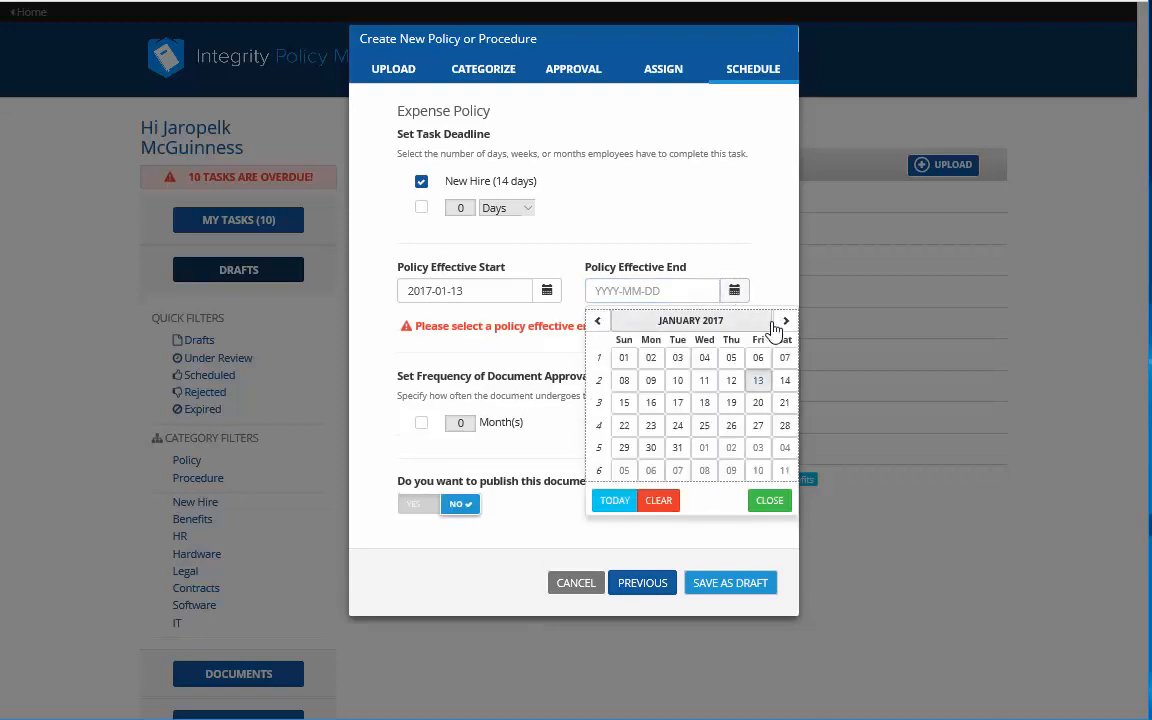
{"action": "left_click", "coordinate": [786, 321]}
{"action": "left_click", "coordinate": [786, 321]}
{"action": "left_click", "coordinate": [786, 321]}
{"action": "left_click", "coordinate": [786, 321]}
{"action": "left_click", "coordinate": [786, 321]}
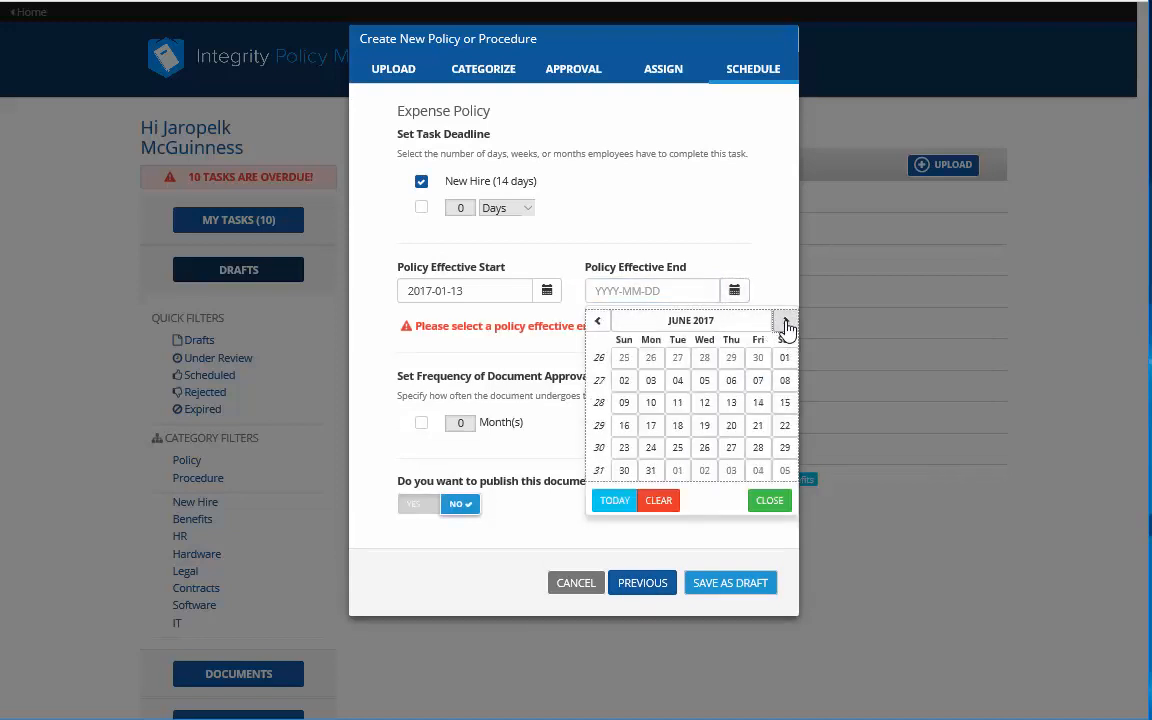
{"action": "left_click", "coordinate": [786, 321]}
{"action": "left_click", "coordinate": [786, 321]}
{"action": "left_click", "coordinate": [786, 321]}
{"action": "left_click", "coordinate": [786, 321]}
{"action": "left_click", "coordinate": [786, 321]}
{"action": "left_click", "coordinate": [786, 321]}
{"action": "left_click", "coordinate": [786, 321]}
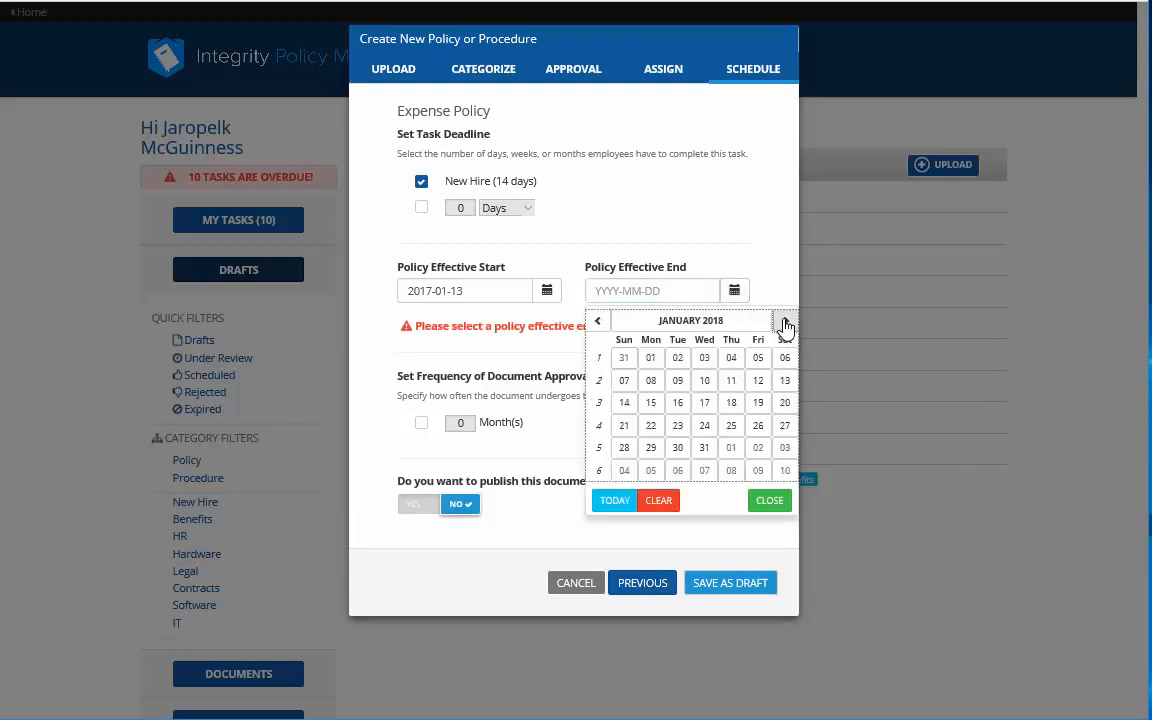
{"action": "left_click", "coordinate": [704, 403]}
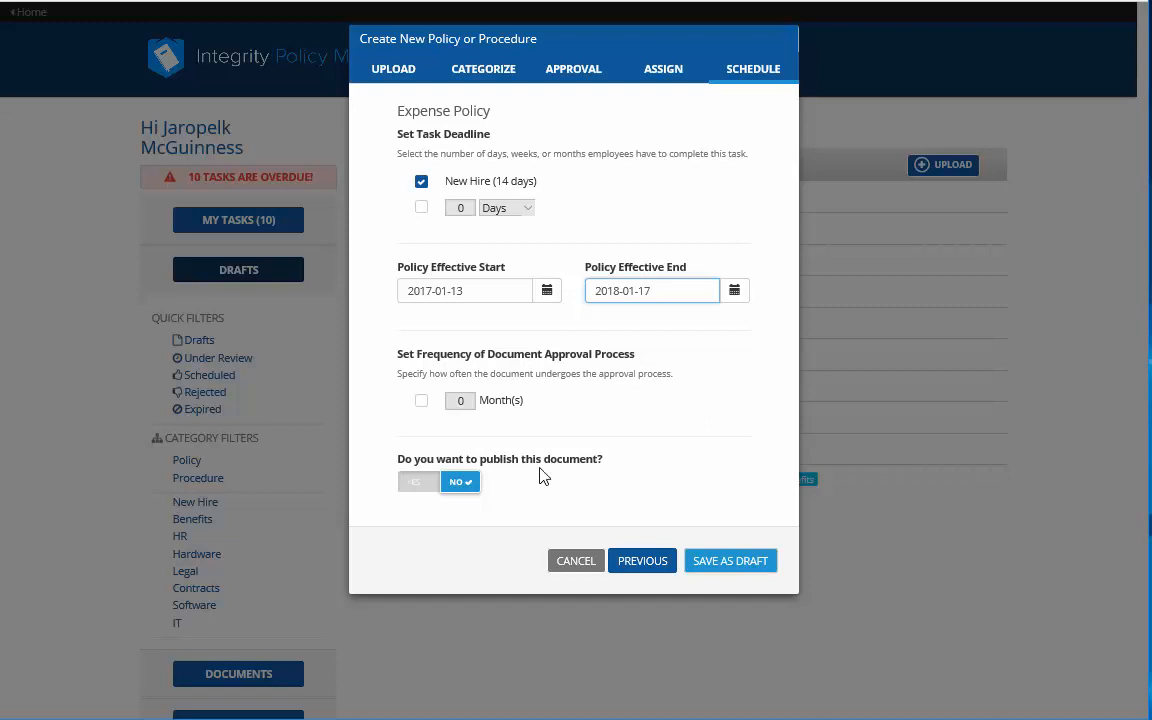
- Set the publish choice to No, save the Expense Policy as a draft, and dismiss the upload confirmation
{"action": "left_click", "coordinate": [424, 483]}
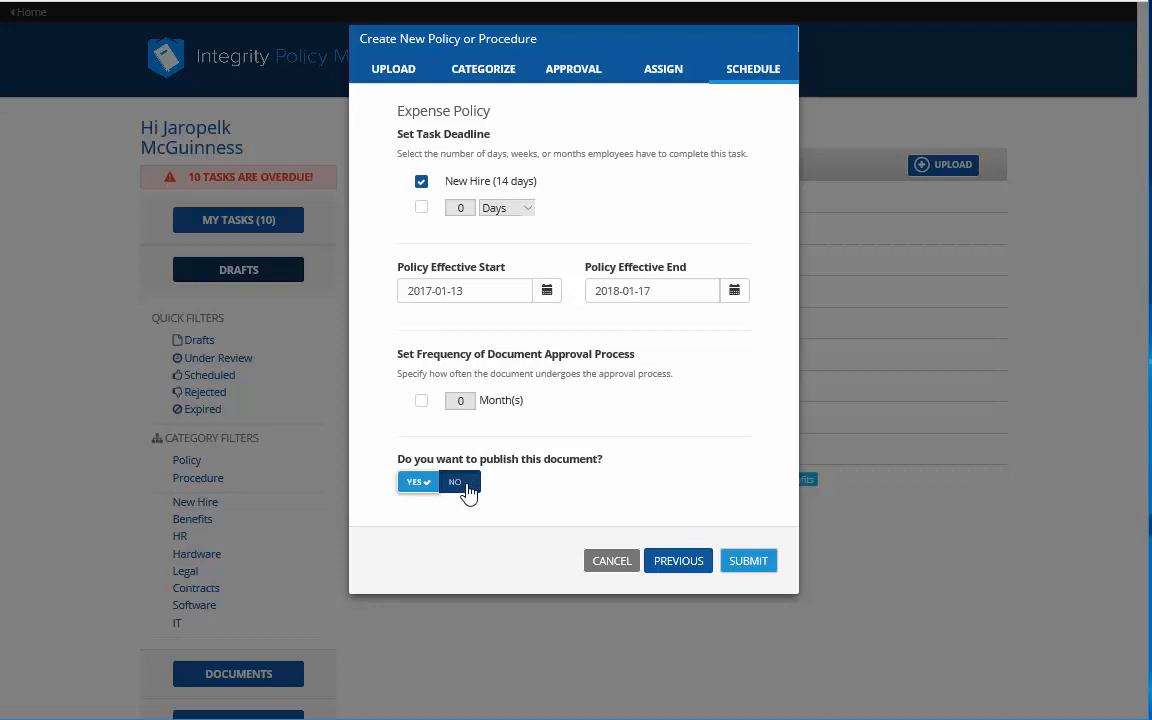
{"action": "left_click", "coordinate": [466, 484]}
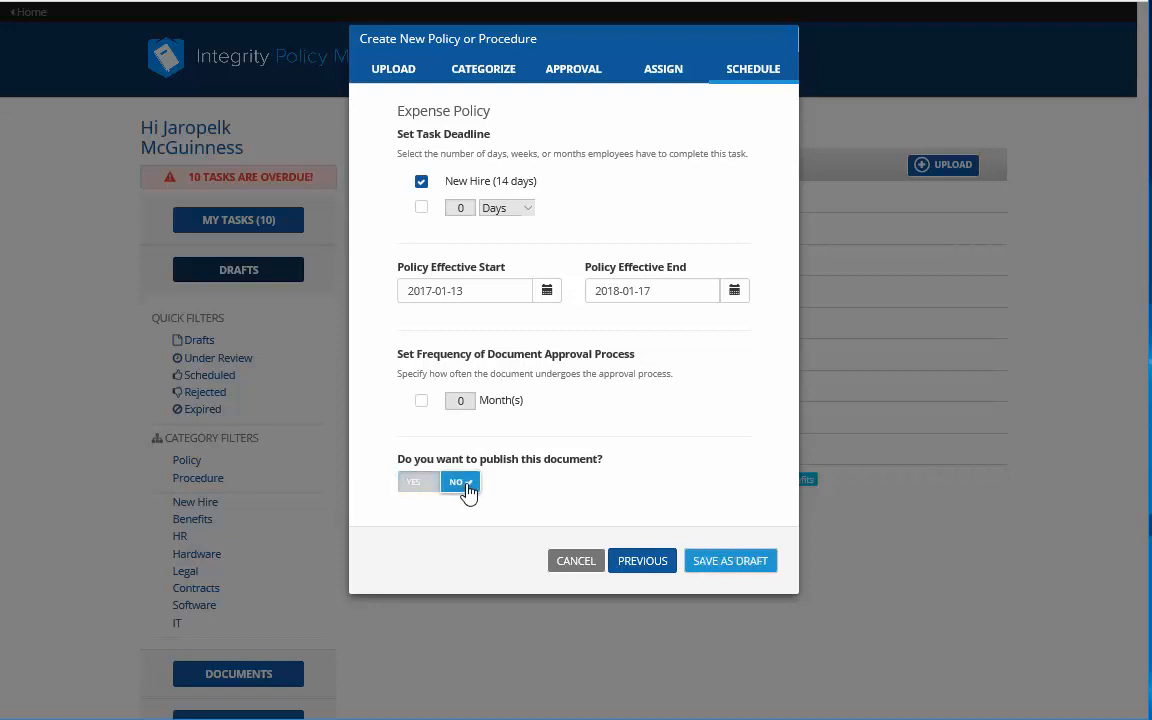
{"action": "left_click", "coordinate": [741, 566]}
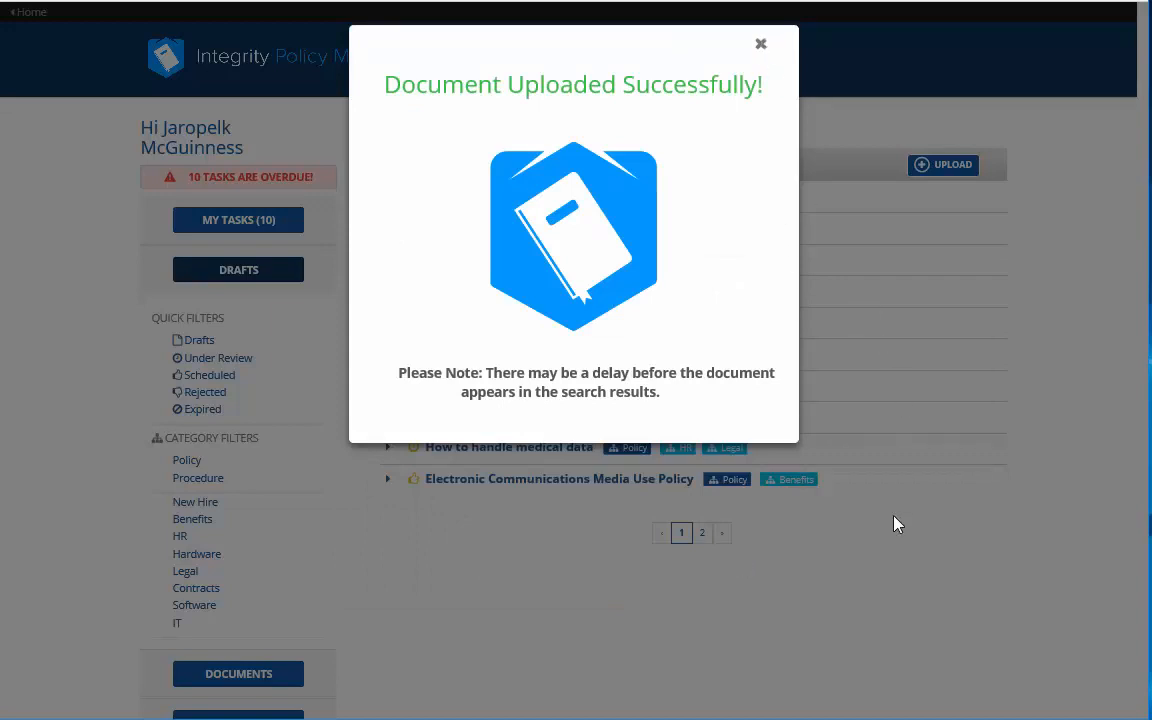
{"action": "left_click", "coordinate": [890, 415]}
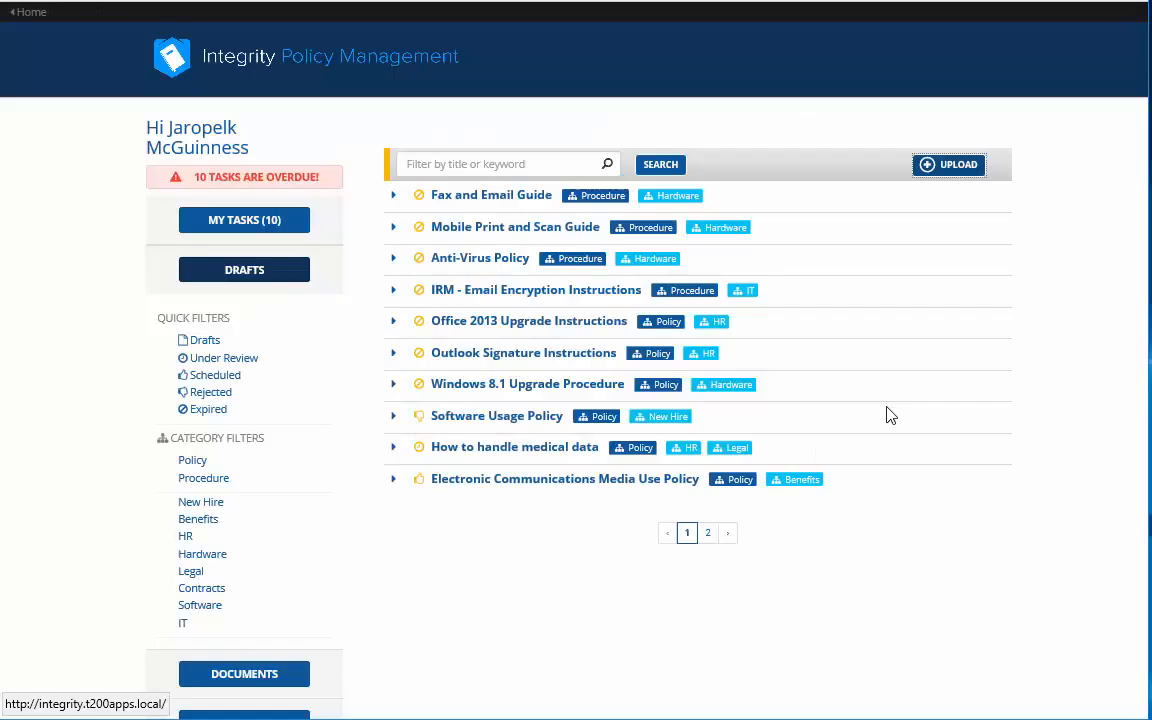